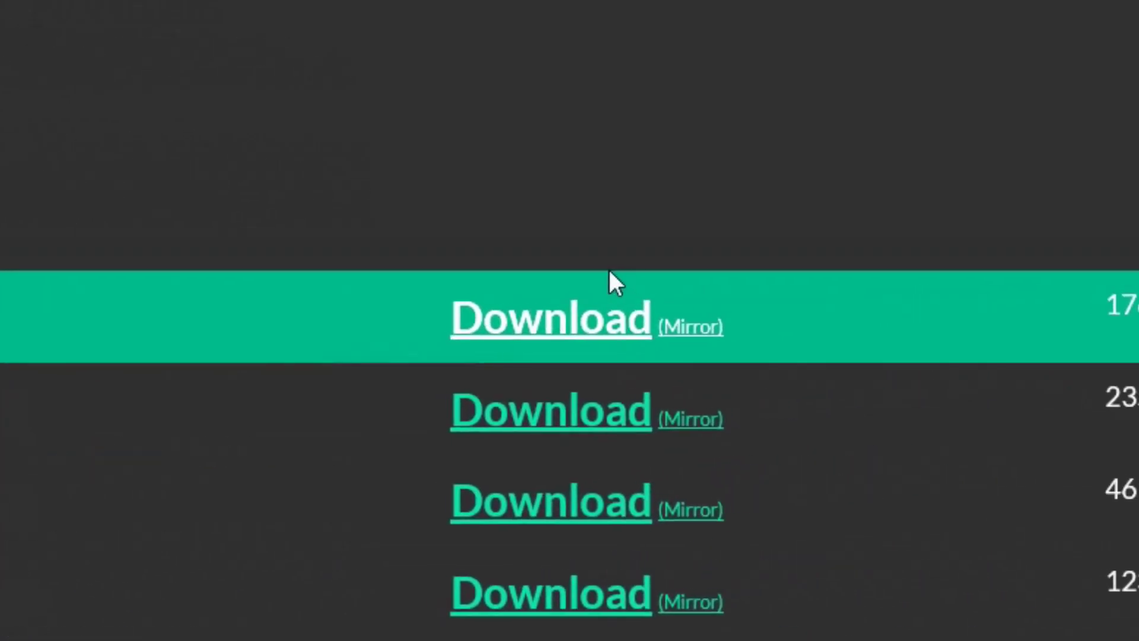
- Download the Replay Mod file in Internet Explorer using Spara som
{"action": "left_click", "coordinate": [567, 329]}
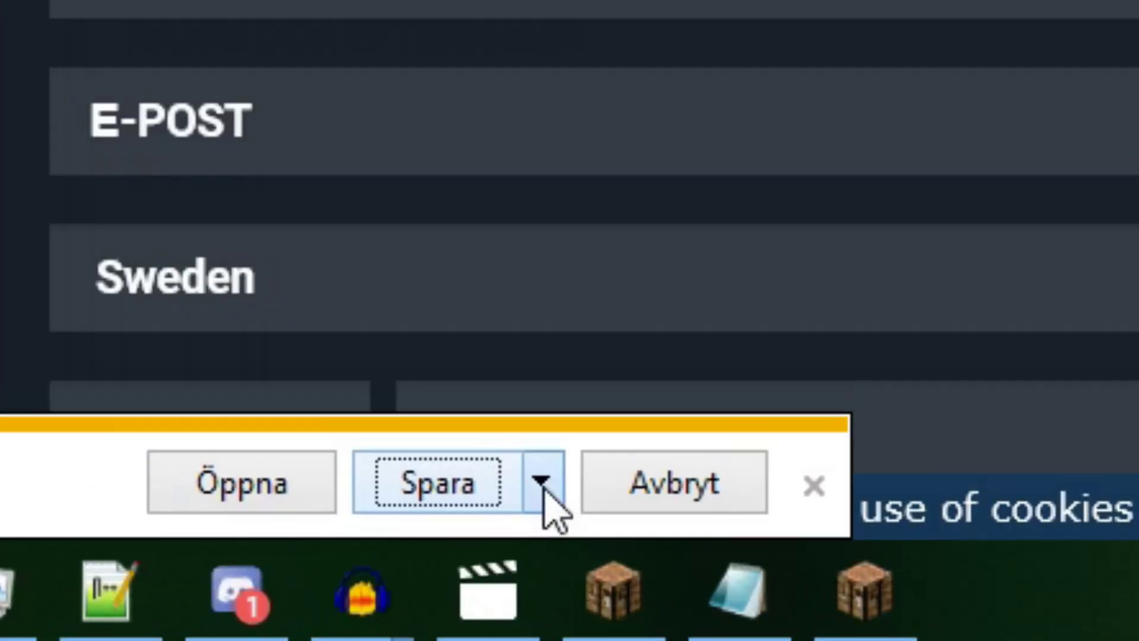
{"action": "left_click", "coordinate": [531, 500]}
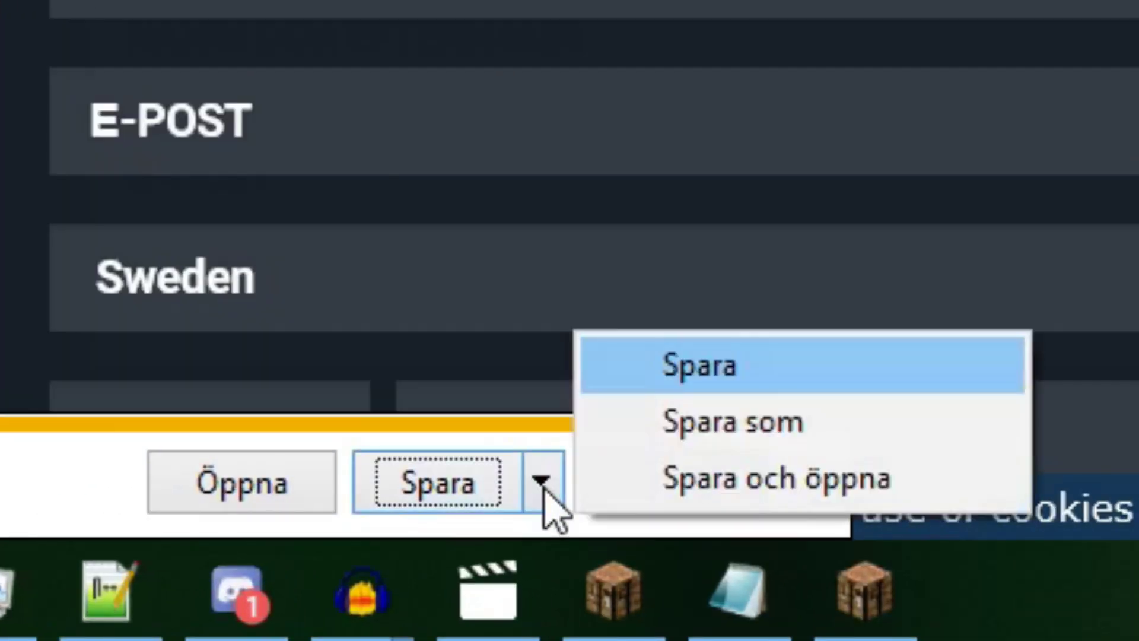
{"action": "left_click", "coordinate": [618, 432]}
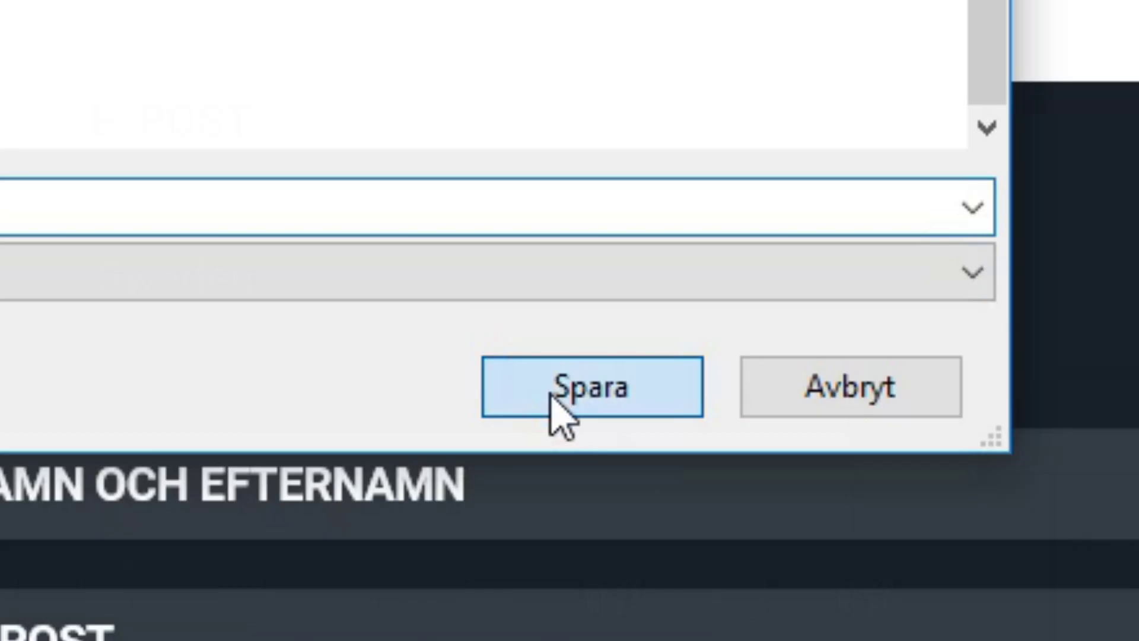
{"action": "left_click", "coordinate": [549, 389]}
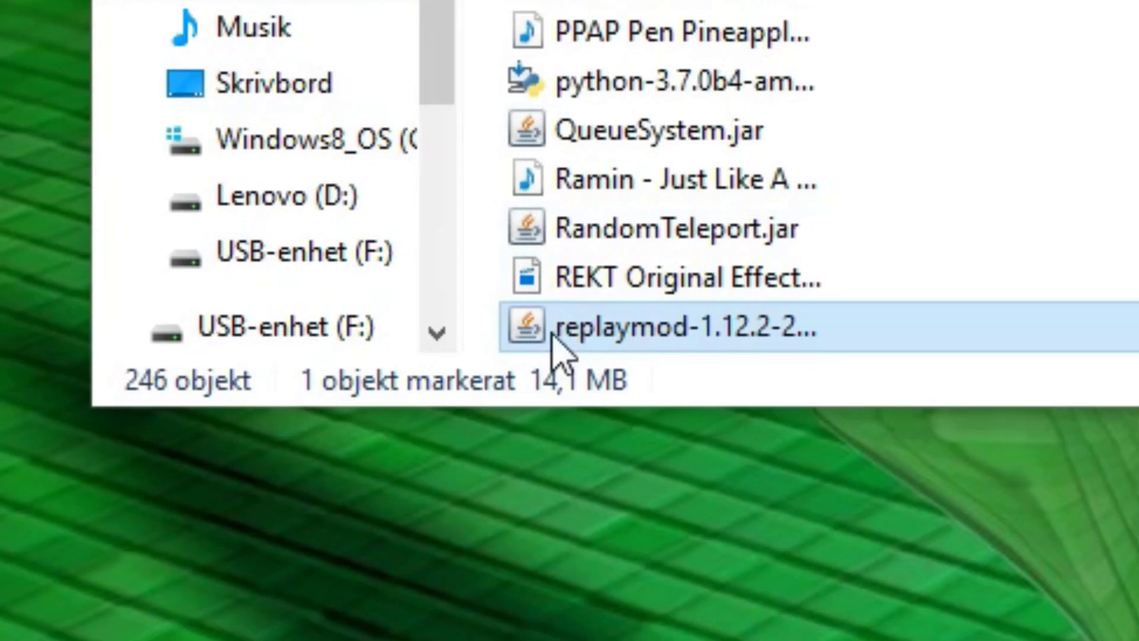
- Copy replaymod-1.12.2-2.1.3.jar into the desktop modsxd folder and check it there
{"action": "mouse_move", "coordinate": [558, 335]}
{"action": "left_mouse_down"}
{"action": "mouse_move", "coordinate": [249, 68]}
{"action": "mouse_move", "coordinate": [0, 0]}
{"action": "mouse_move", "coordinate": [562, 352]}
{"action": "left_mouse_up"}
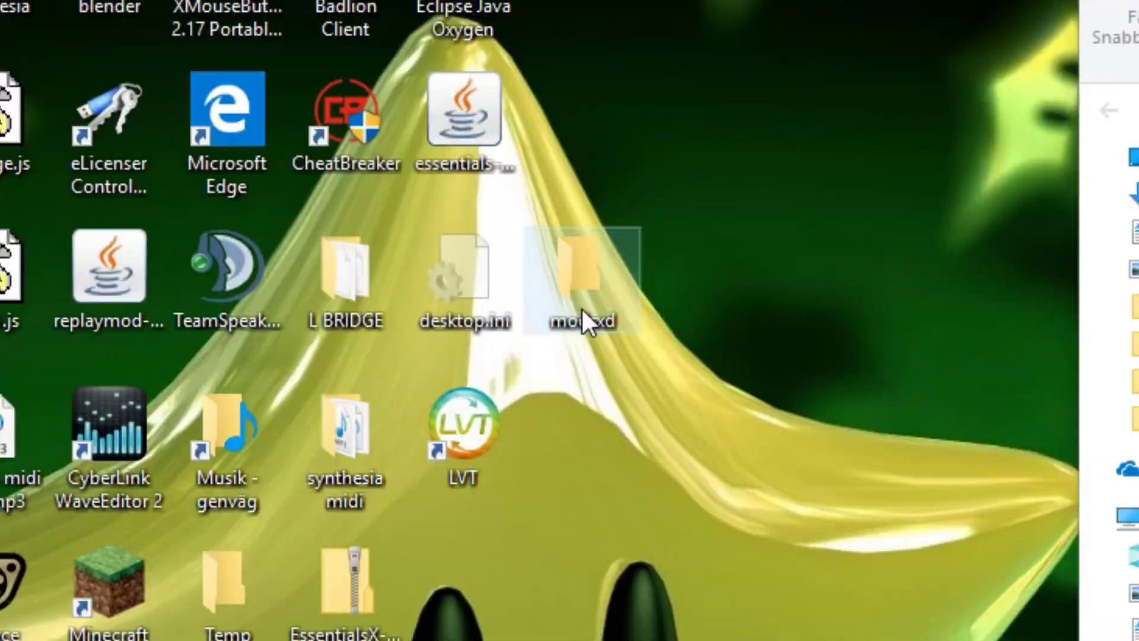
{"action": "double_click", "coordinate": [582, 314]}
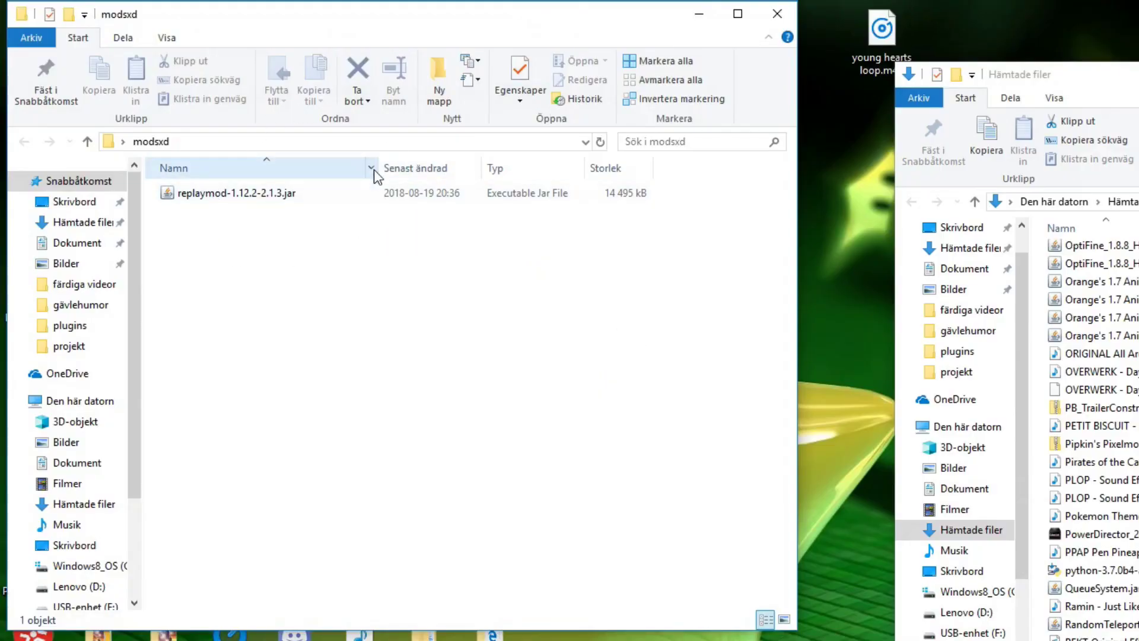
{"action": "left_click", "coordinate": [705, 12]}
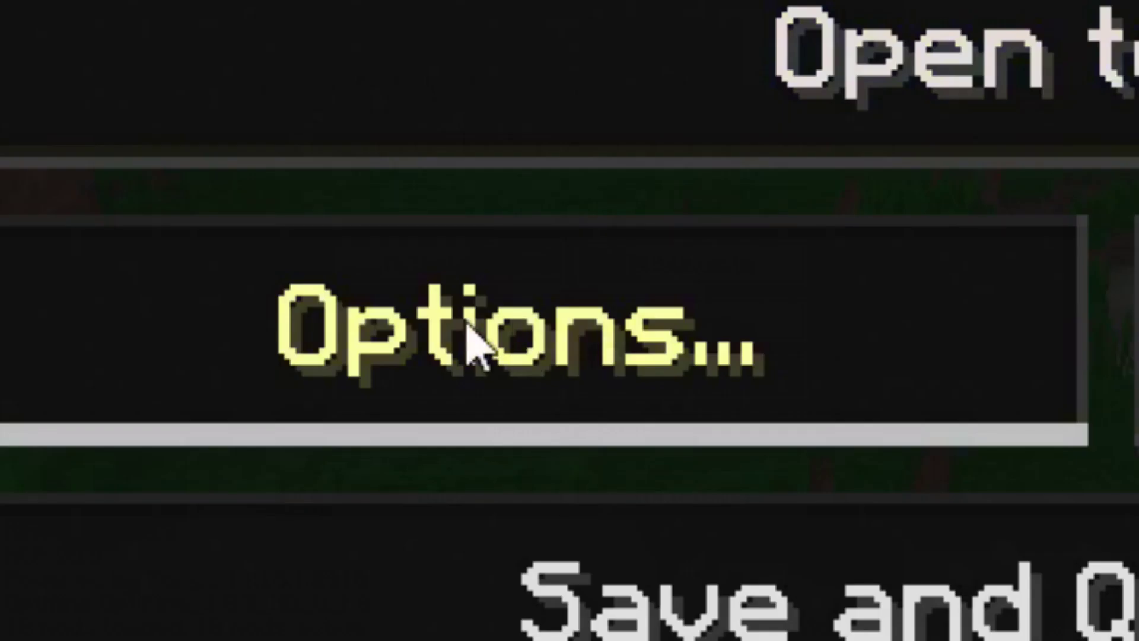
- Bind ReplayMod Settings to Right Ctrl under Options > Controls, then open the Singleplayer world list
{"action": "left_click", "coordinate": [468, 341]}
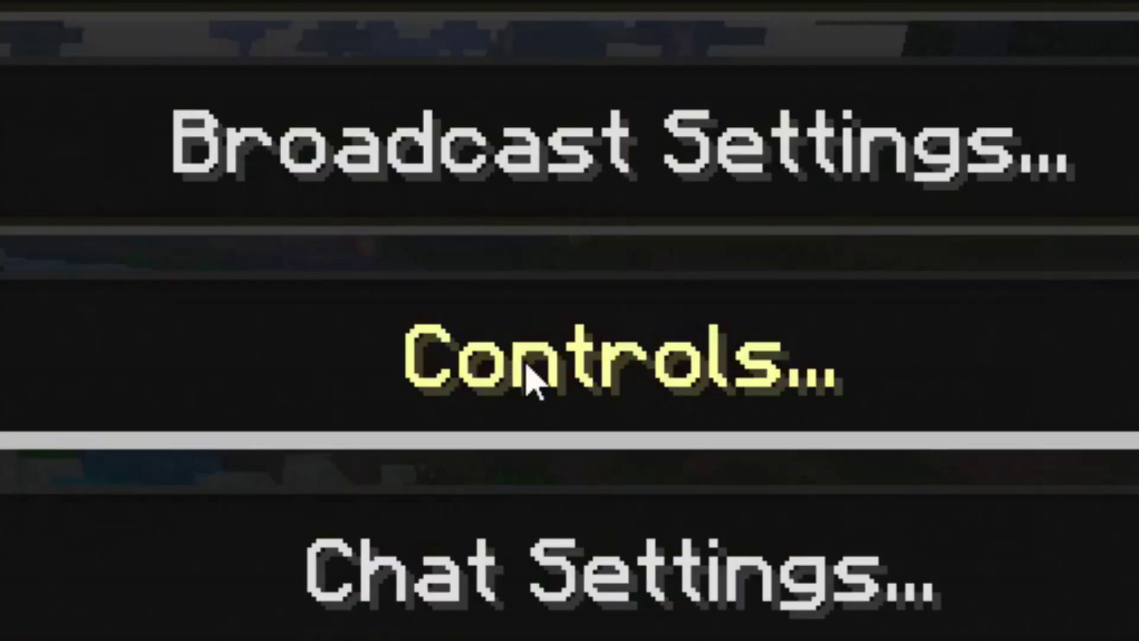
{"action": "left_click", "coordinate": [527, 376]}
{"action": "left_click_drag", "start_coordinate": [901, 245], "coordinate": [617, 398]}
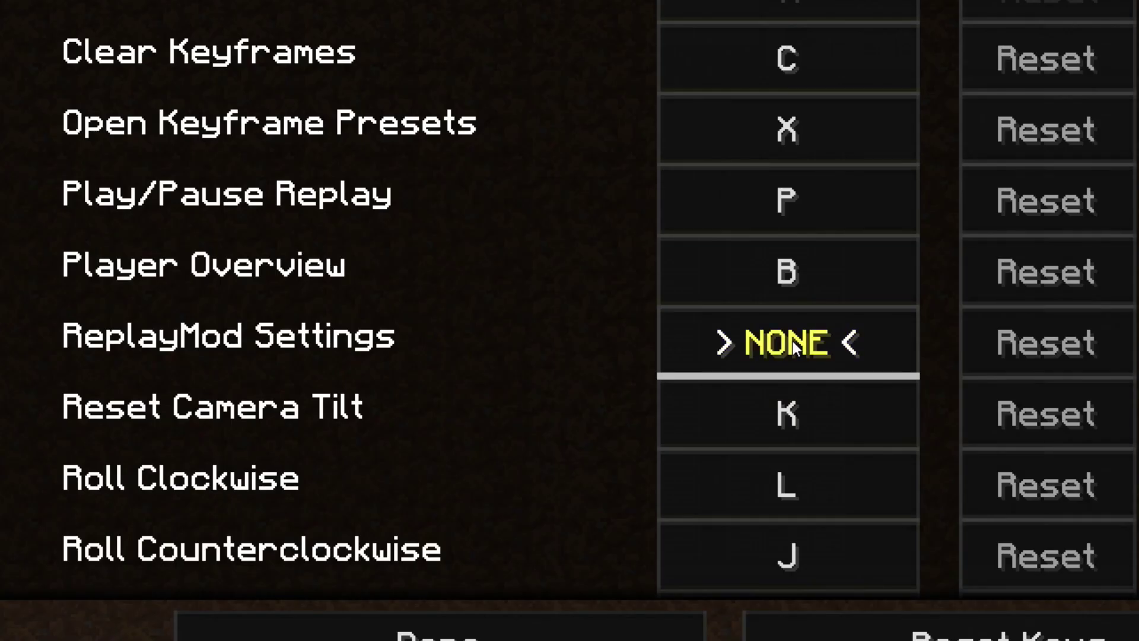
{"action": "key", "text": "Control_R"}
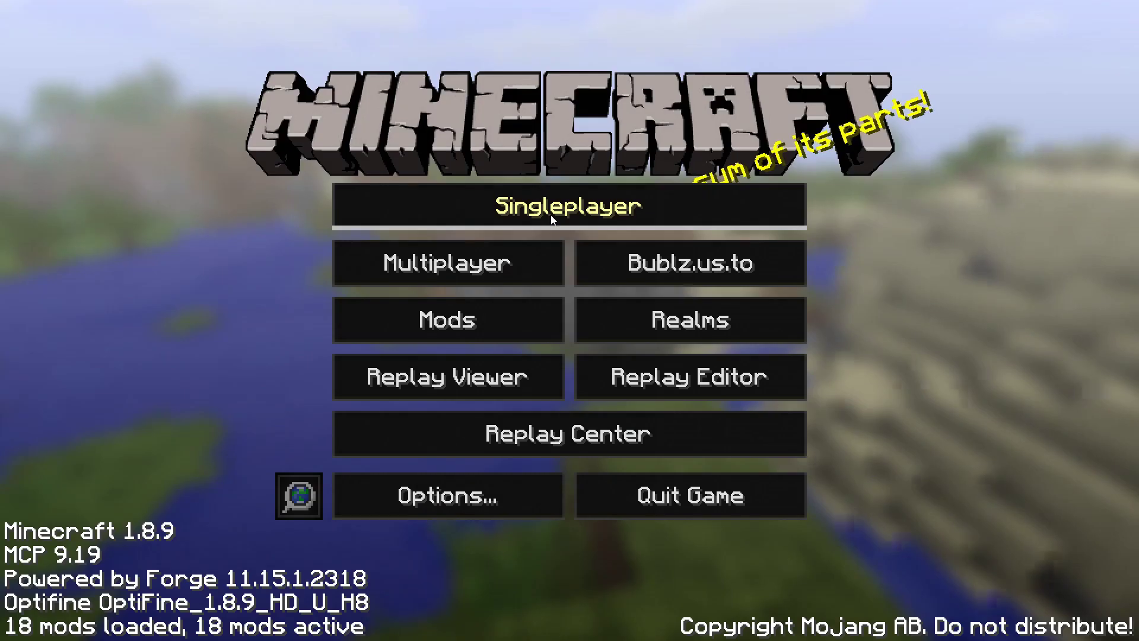
{"action": "left_click", "coordinate": [552, 219]}
- Load the newbie world and bring up Replay Mod Settings with Right Ctrl
{"action": "left_click", "coordinate": [381, 120]}
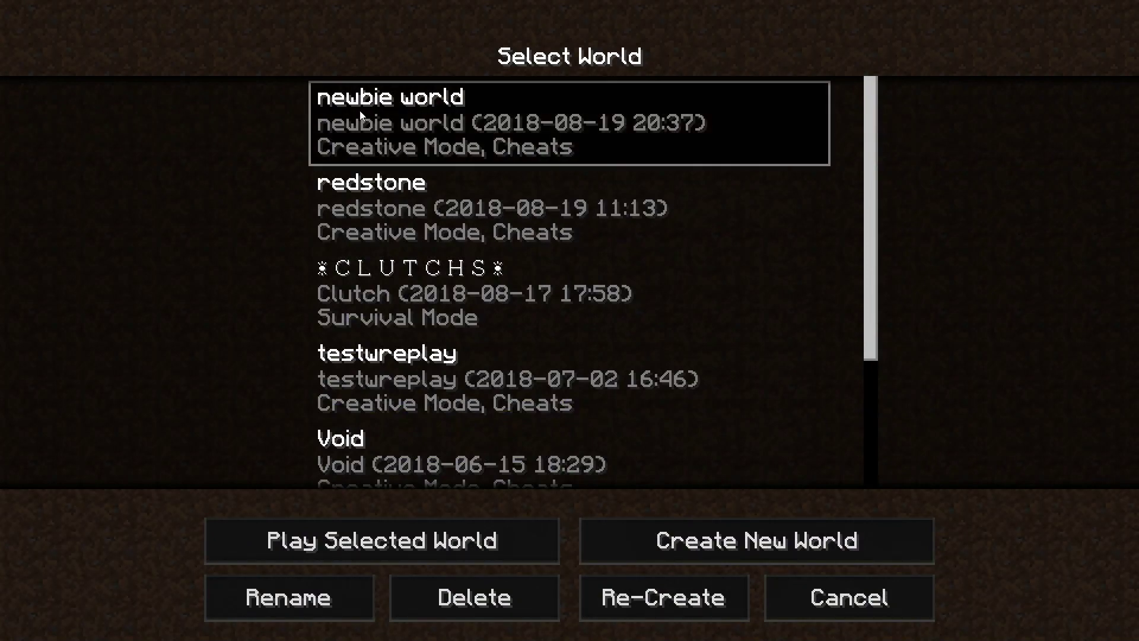
{"action": "left_click", "coordinate": [332, 538]}
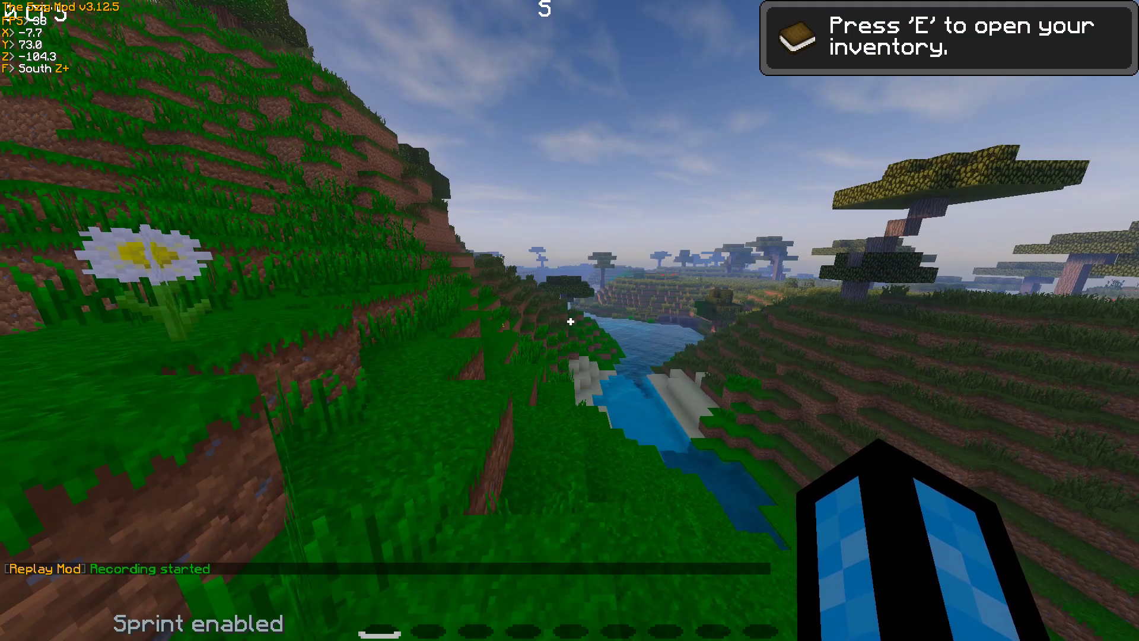
{"action": "key", "text": "Control_R"}
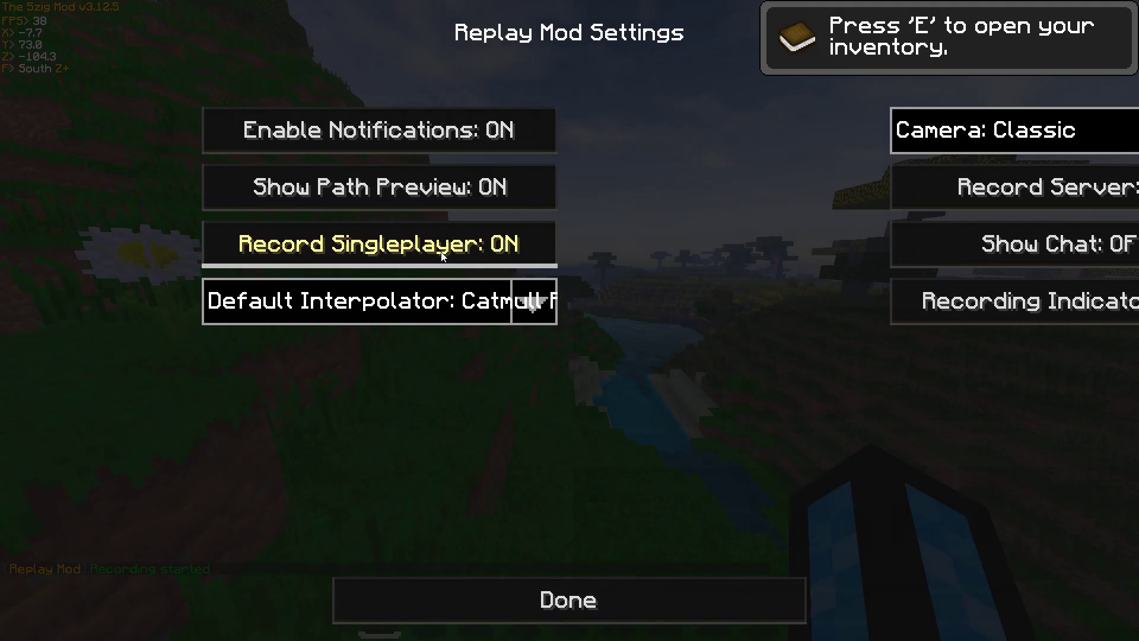
- Leave Record Singleplayer on after several toggles, toggle Record Server, and close the settings
{"action": "left_click", "coordinate": [457, 247]}
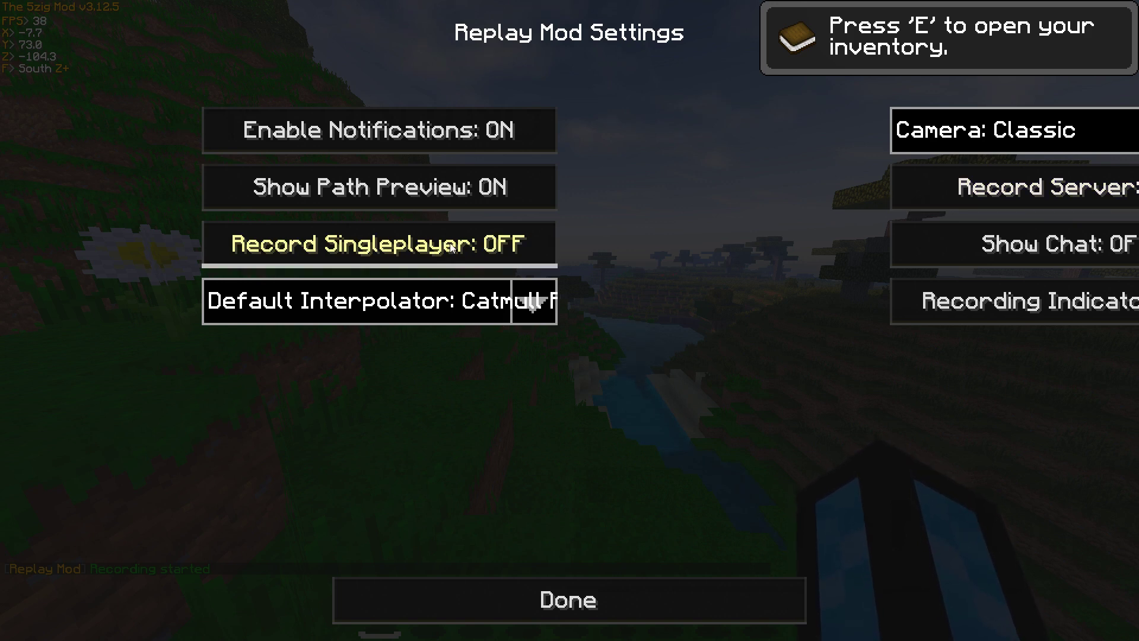
{"action": "left_click", "coordinate": [452, 246]}
{"action": "left_click", "coordinate": [452, 247]}
{"action": "left_click", "coordinate": [452, 247]}
{"action": "left_click", "coordinate": [452, 247]}
{"action": "left_click", "coordinate": [452, 247]}
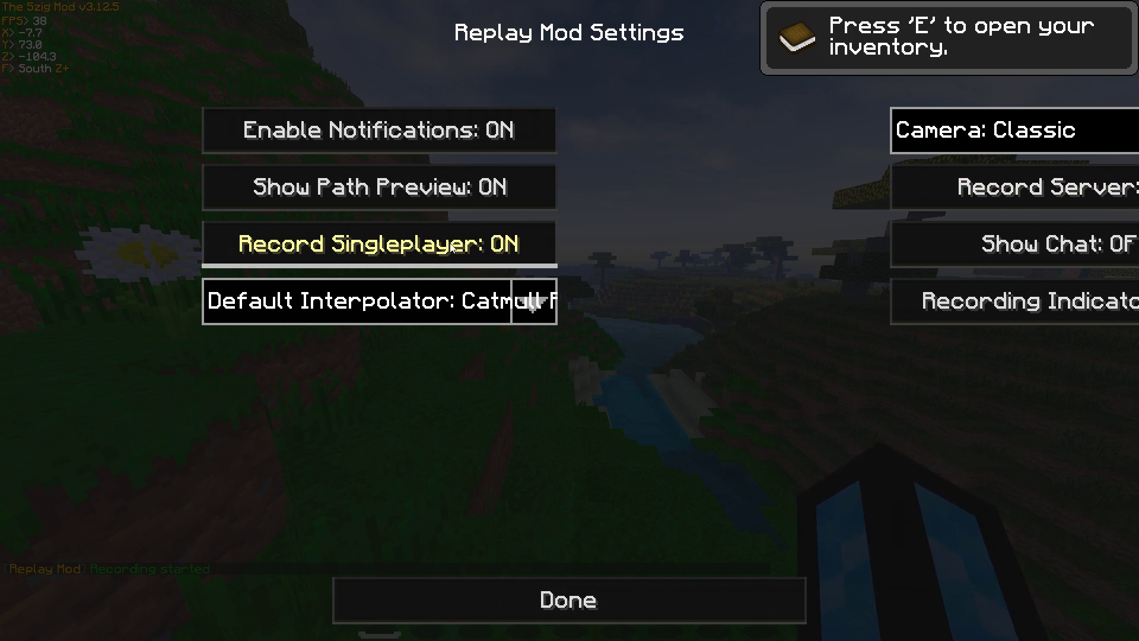
{"action": "left_click", "coordinate": [1007, 204]}
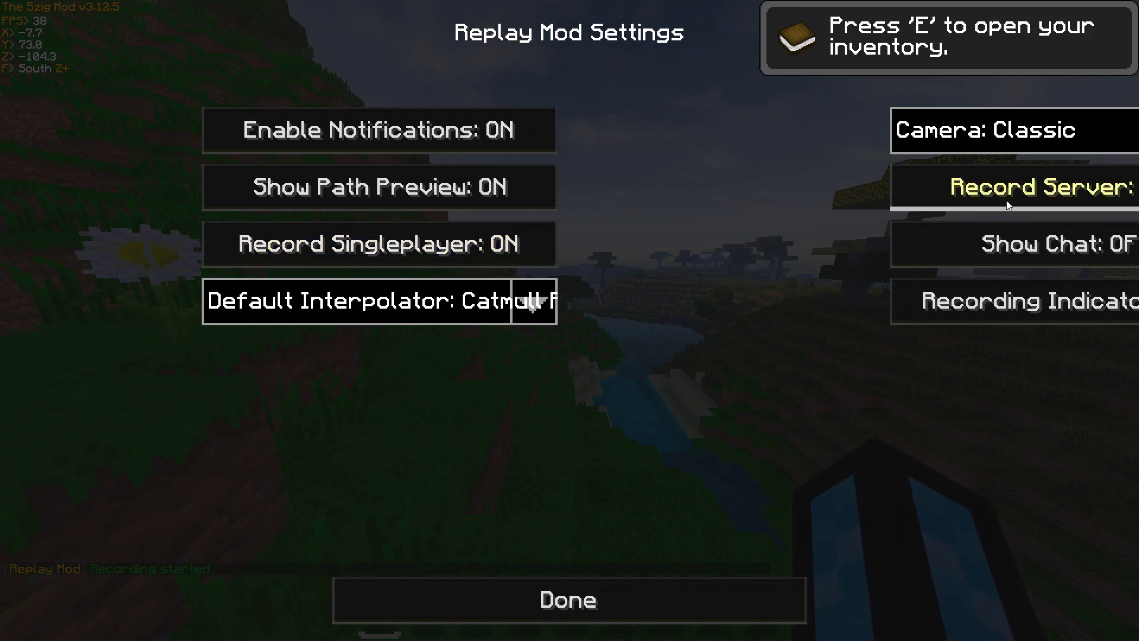
{"action": "left_click", "coordinate": [515, 599]}
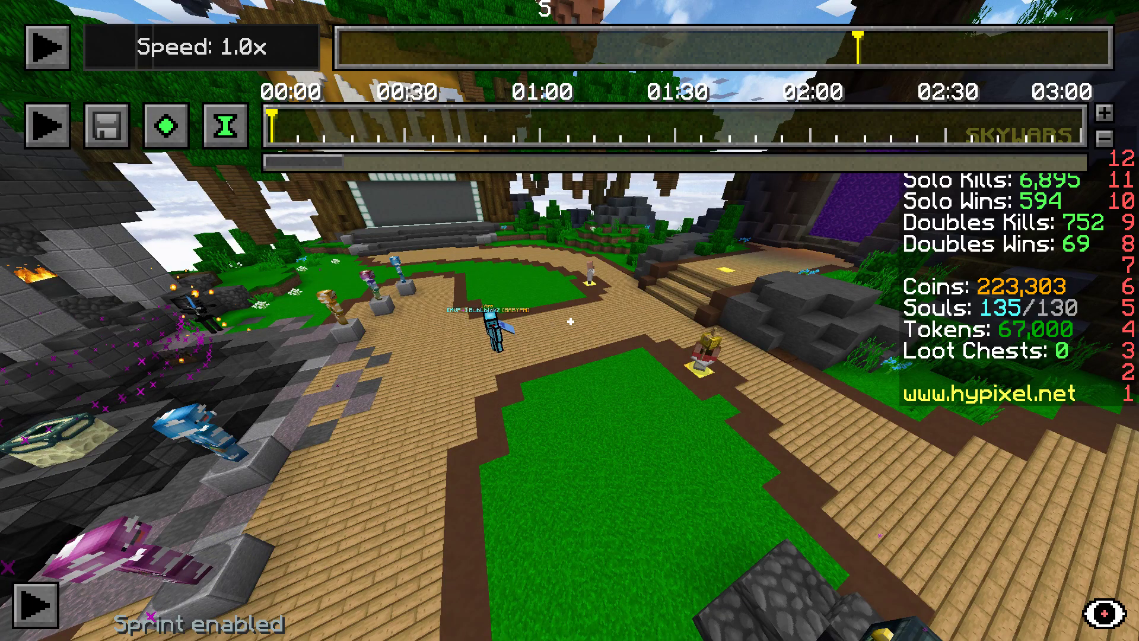
- Start playback of the recorded Skywars replay with P
{"action": "key", "text": "p"}
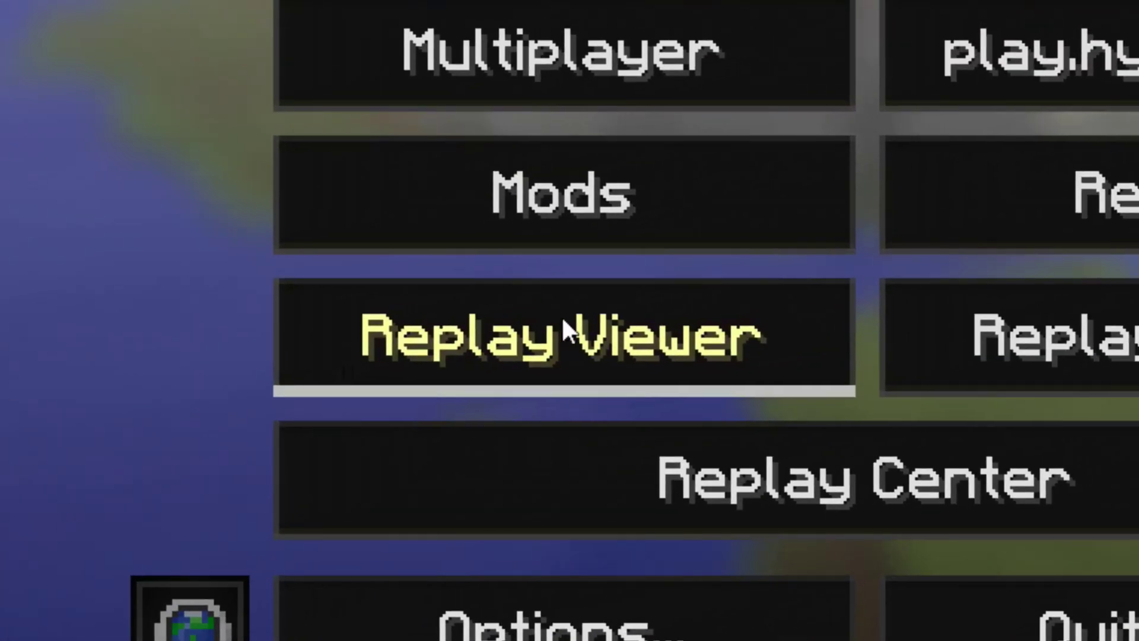
- Choose the 2018_08_20_14_33_56 replay in Replay Viewer and show the replay key bindings
{"action": "left_click", "coordinate": [561, 315]}
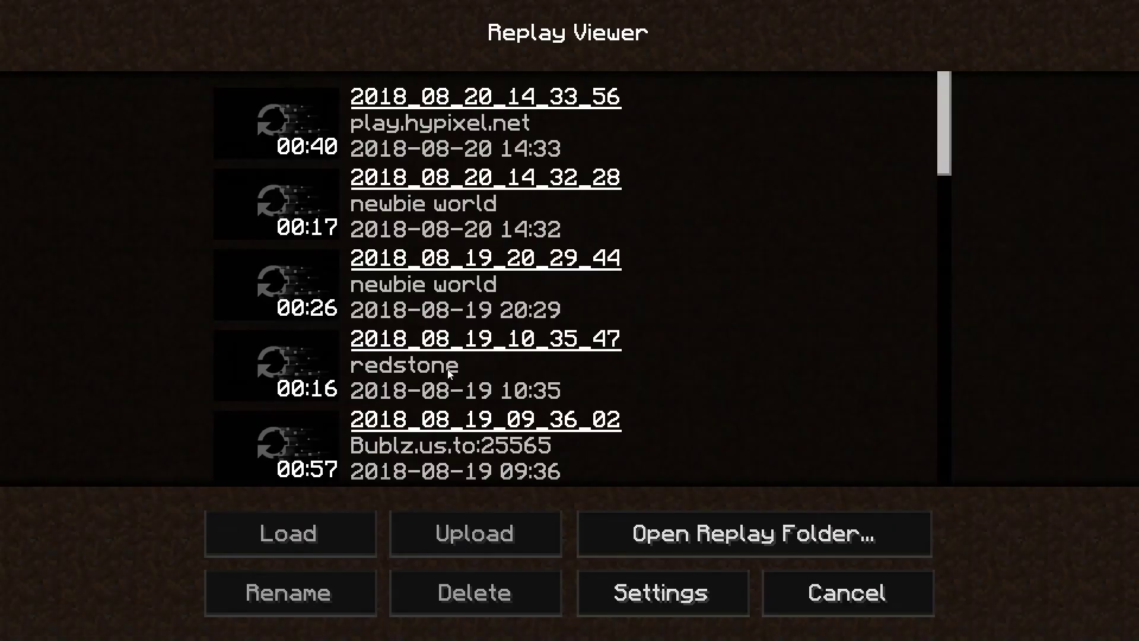
{"action": "left_click", "coordinate": [298, 111]}
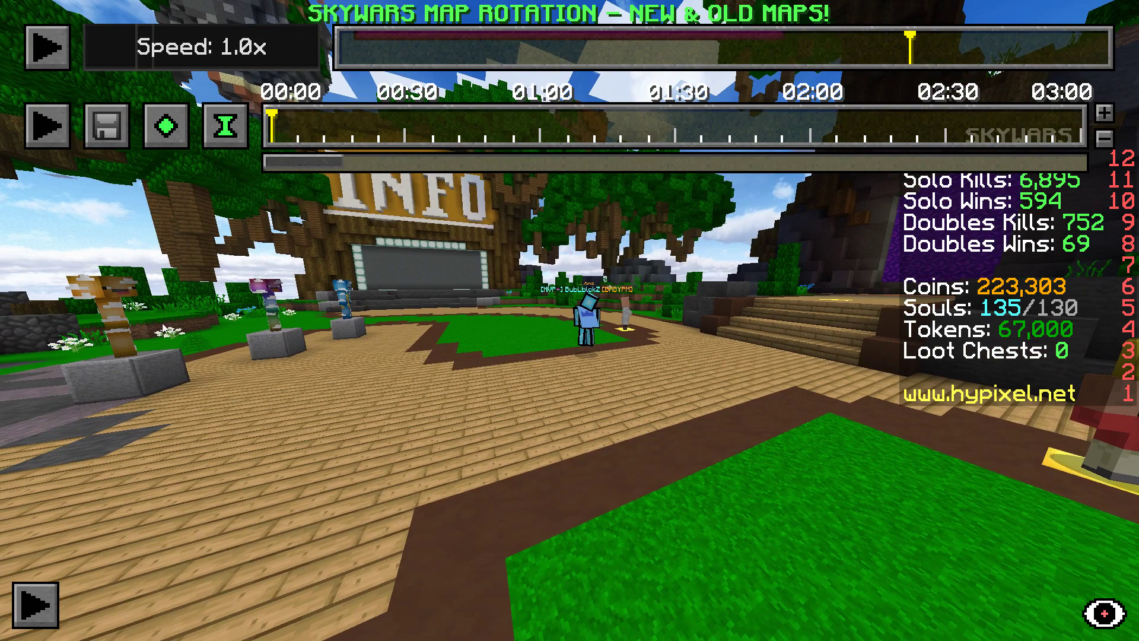
{"action": "left_click", "coordinate": [47, 615]}
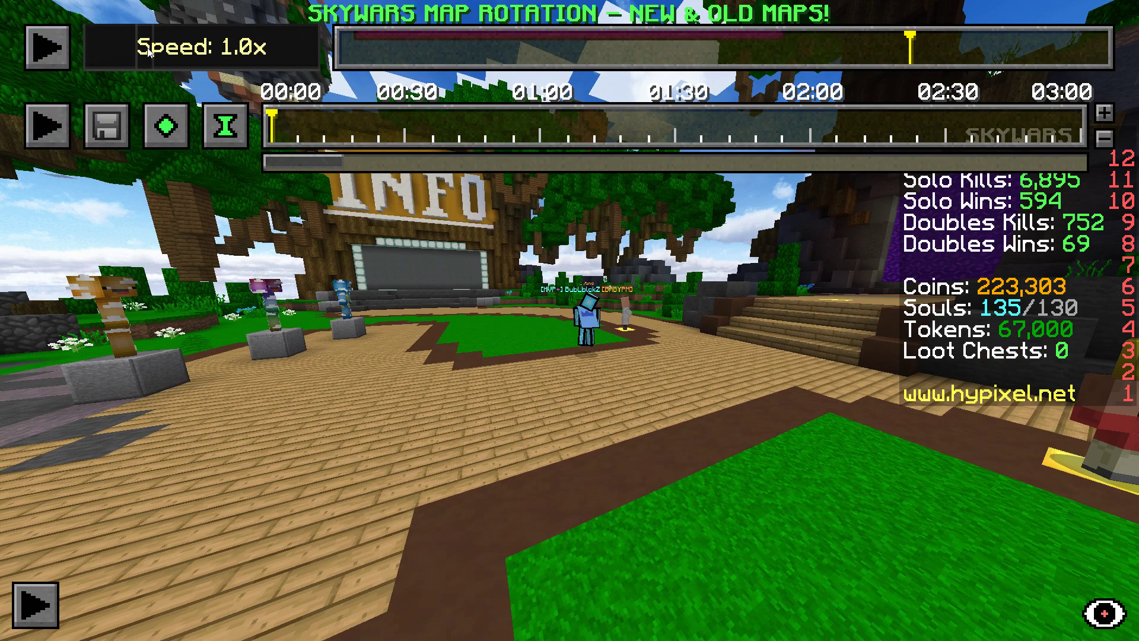
{"action": "left_click_drag", "start_coordinate": [148, 51], "coordinate": [124, 51]}
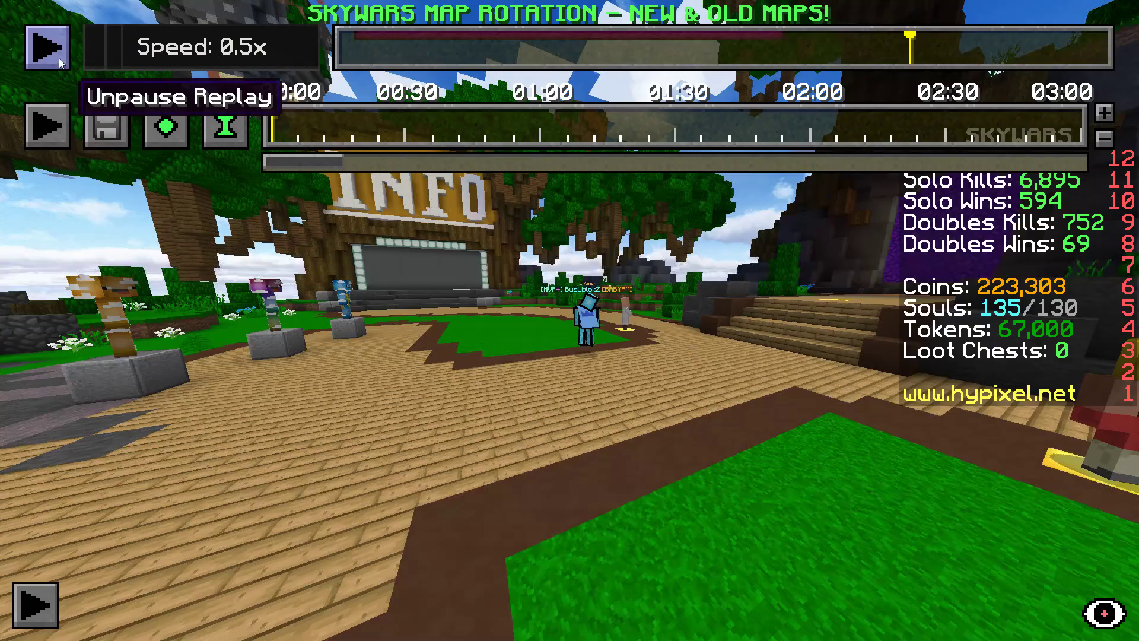
{"action": "left_click", "coordinate": [161, 168]}
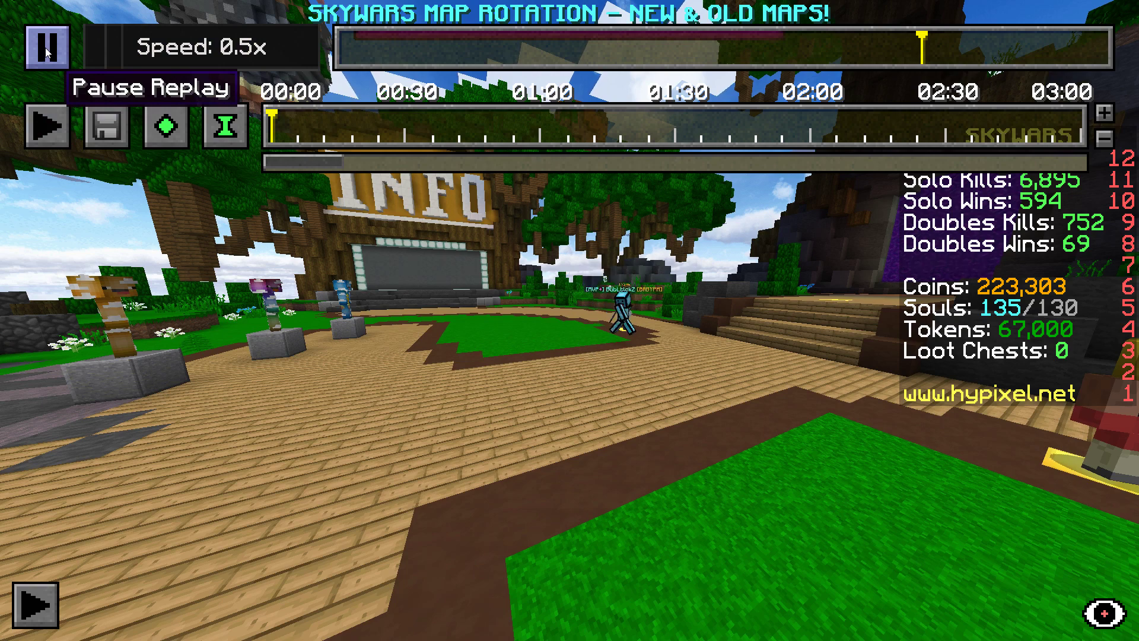
{"action": "left_click", "coordinate": [46, 53]}
{"action": "left_click_drag", "start_coordinate": [101, 51], "coordinate": [137, 51]}
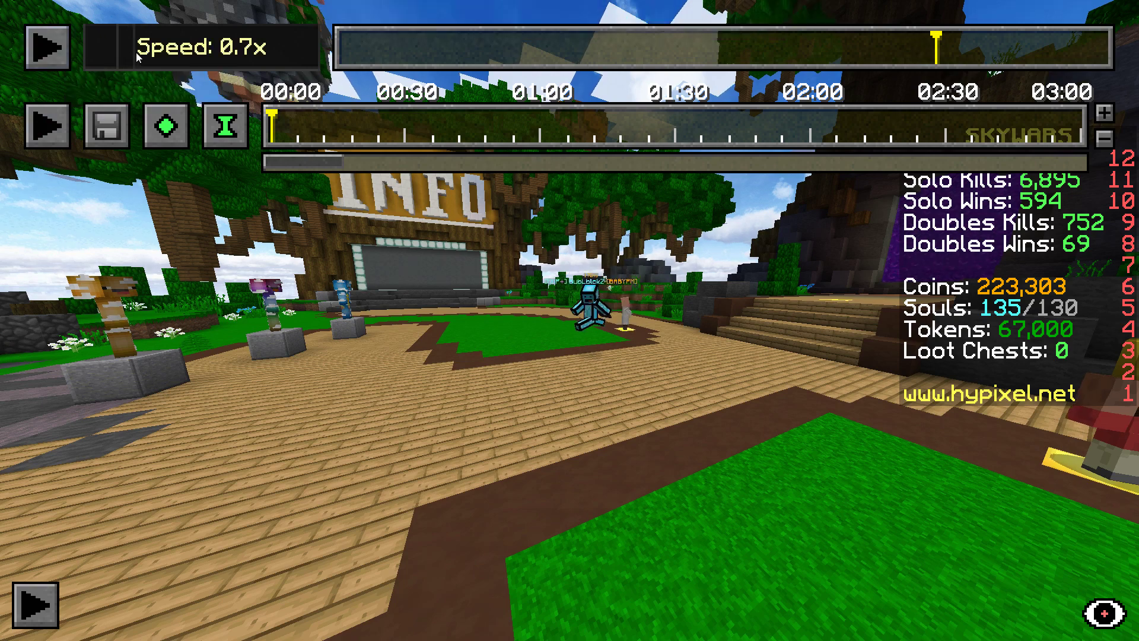
{"action": "left_click", "coordinate": [61, 55]}
{"action": "left_click", "coordinate": [63, 55]}
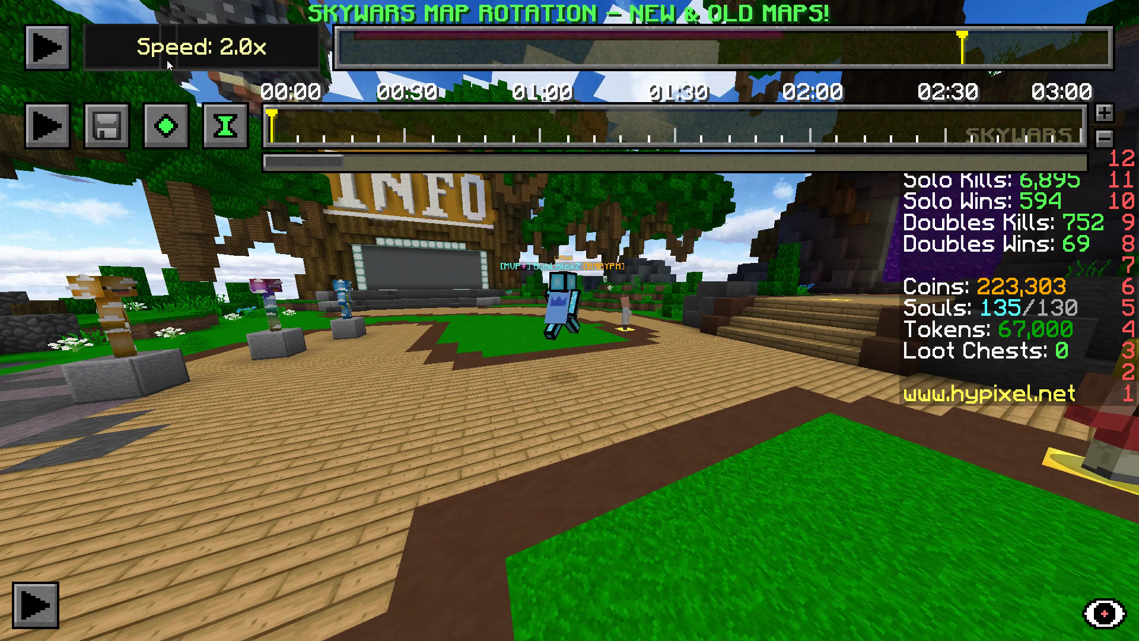
{"action": "left_click", "coordinate": [575, 361]}
- Fly the free camera left past the statues to frame the stone building and INFO
{"action": "key", "text": "ctrl"}
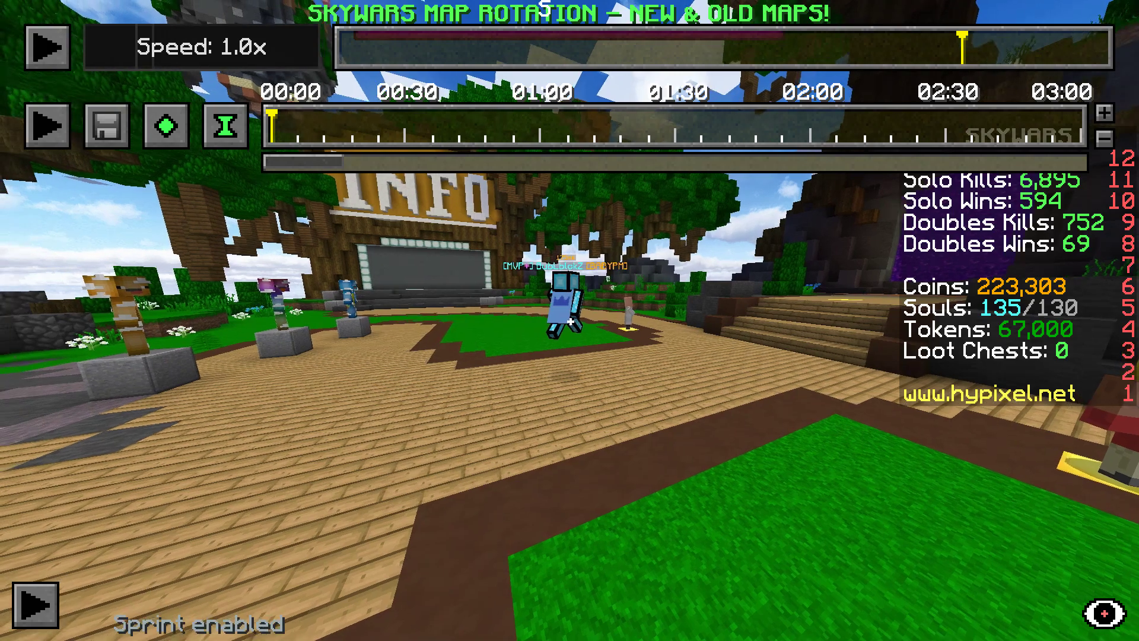
{"action": "key", "text": "a"}
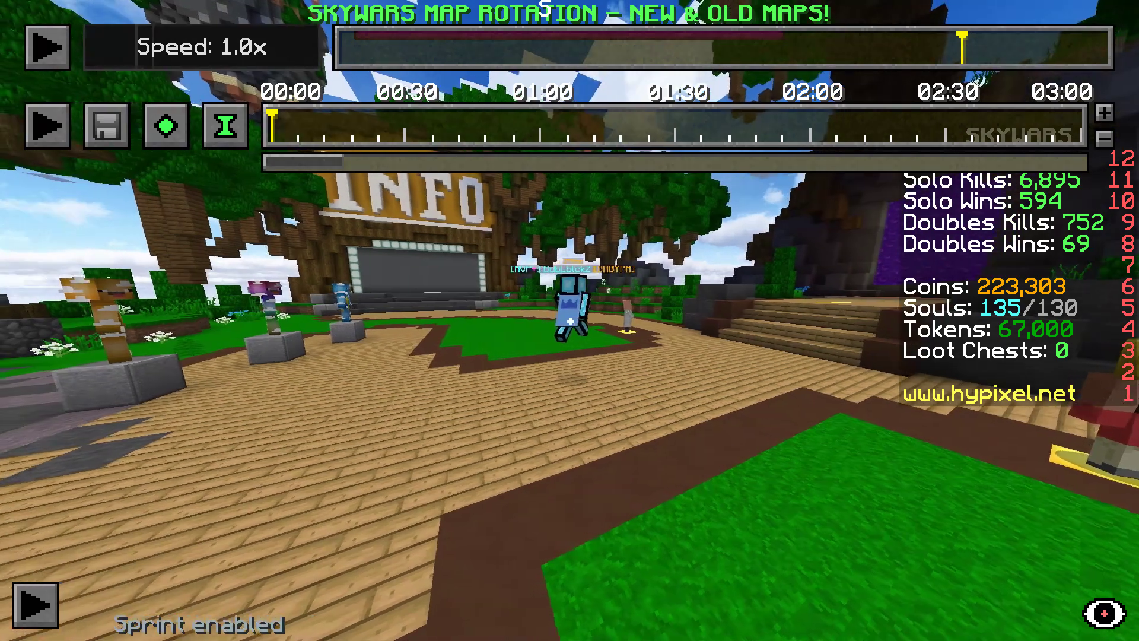
{"action": "key", "text": "a"}
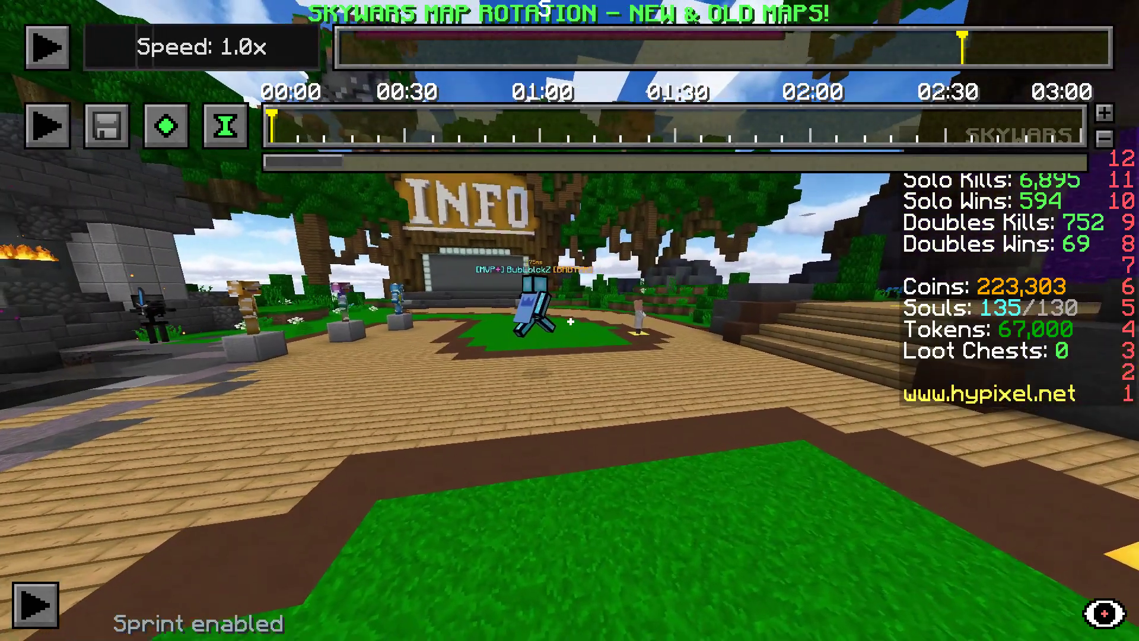
{"action": "key", "text": "a"}
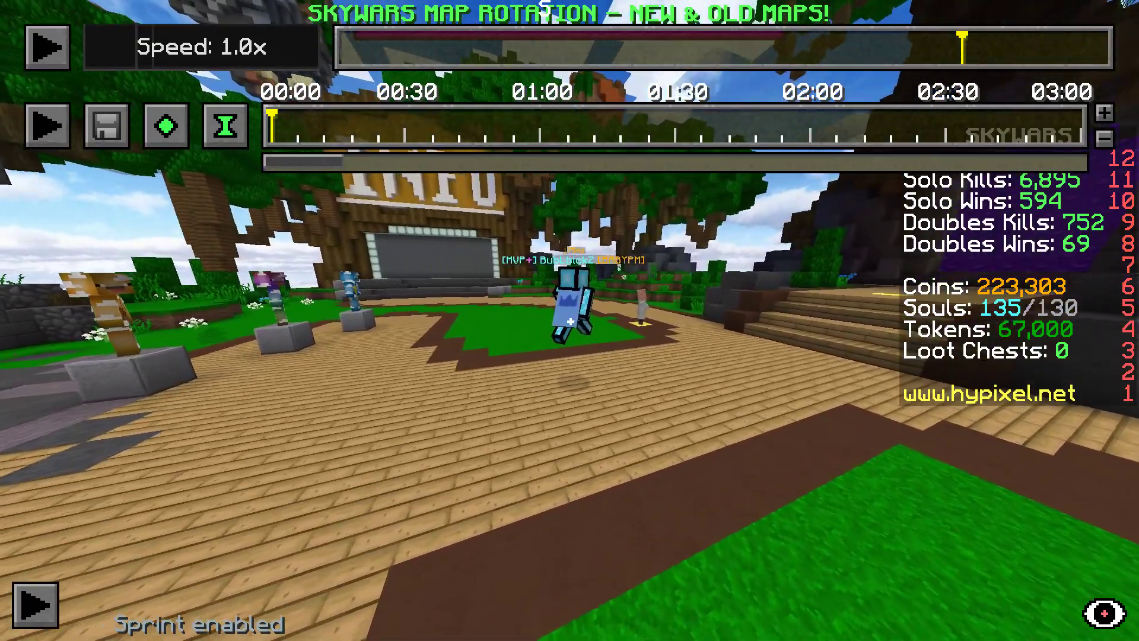
{"action": "key", "text": "a"}
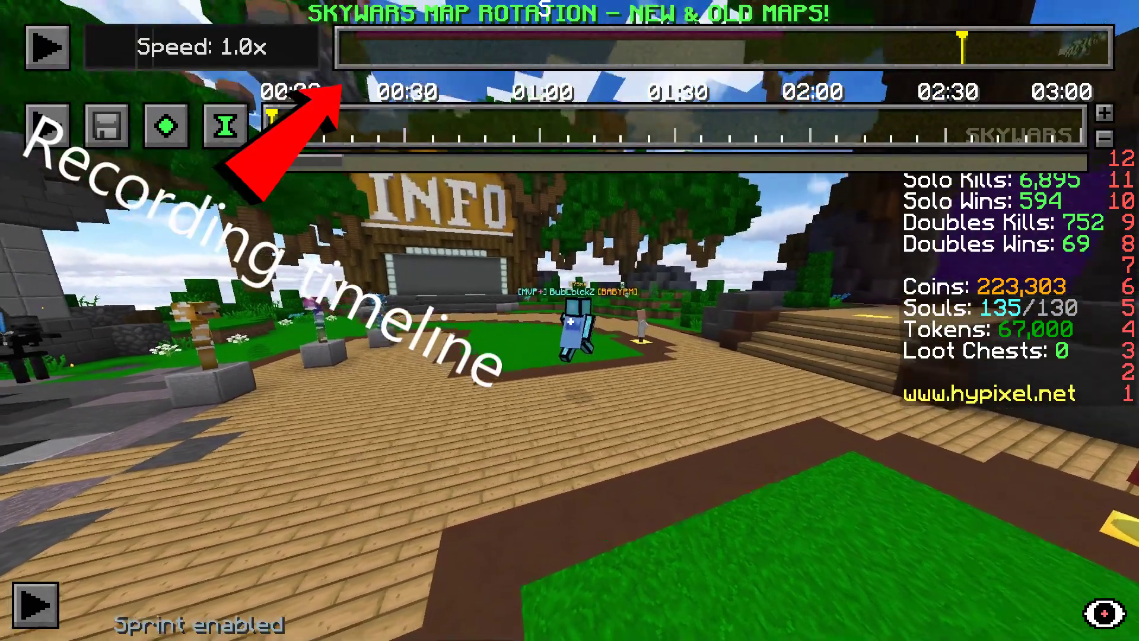
{"action": "key", "text": "d"}
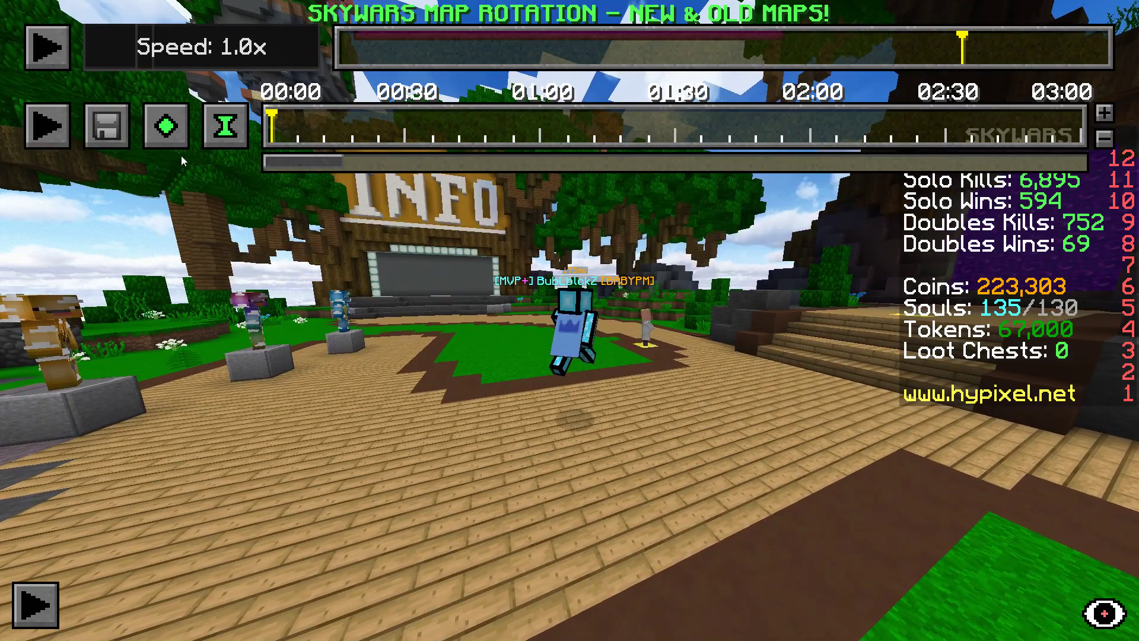
{"action": "key", "text": "ctrl"}
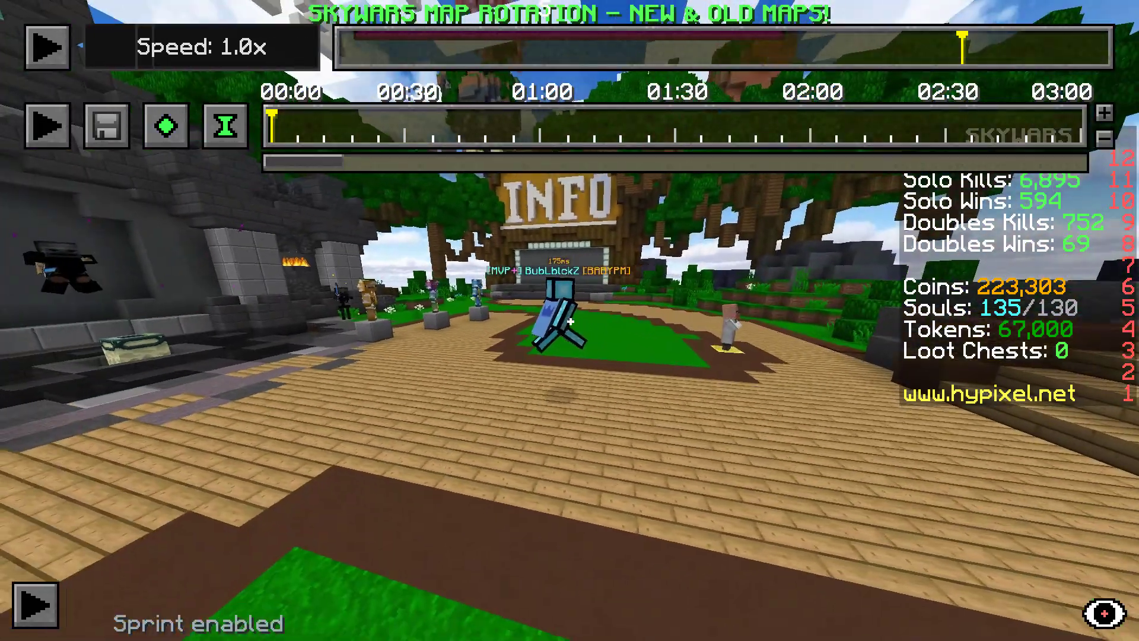
{"action": "key", "text": "d"}
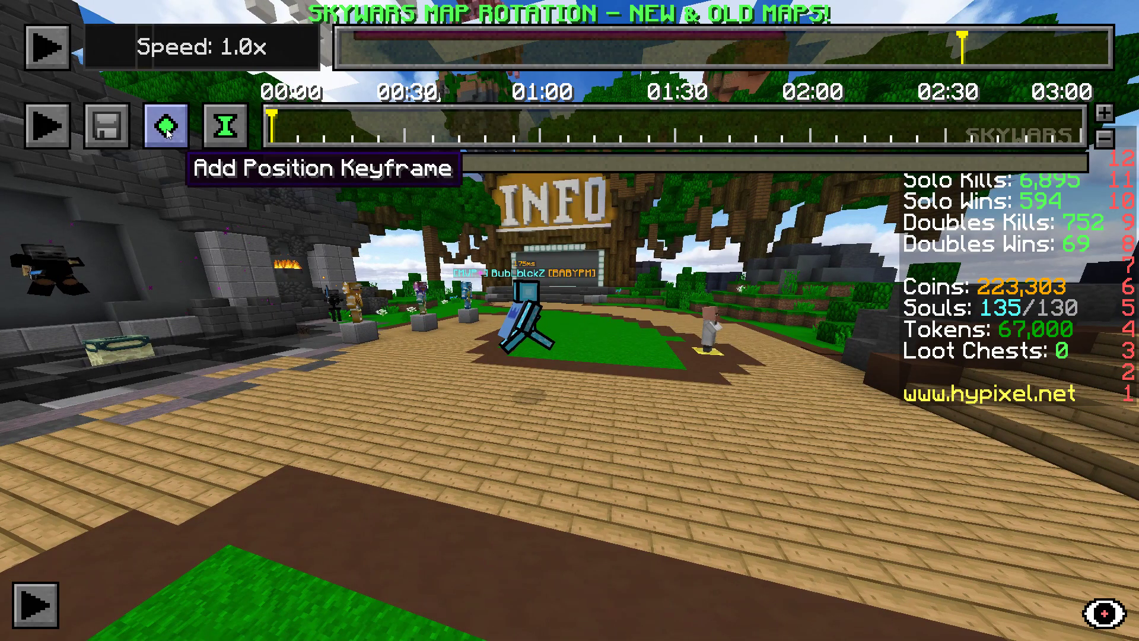
{"action": "left_click", "coordinate": [168, 132]}
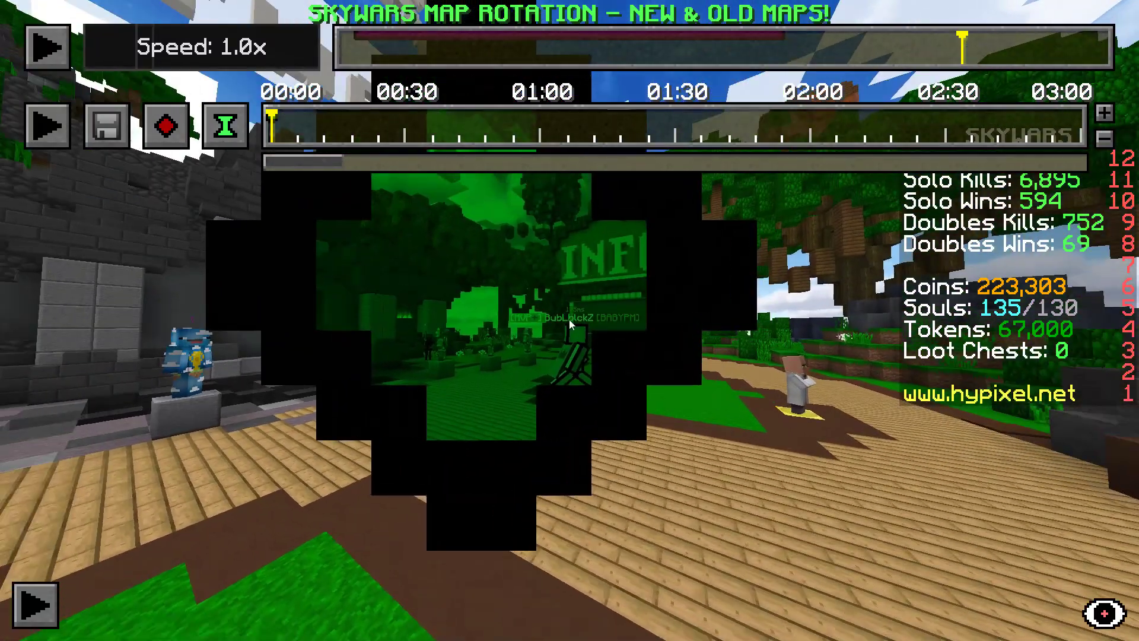
{"action": "left_click", "coordinate": [167, 126]}
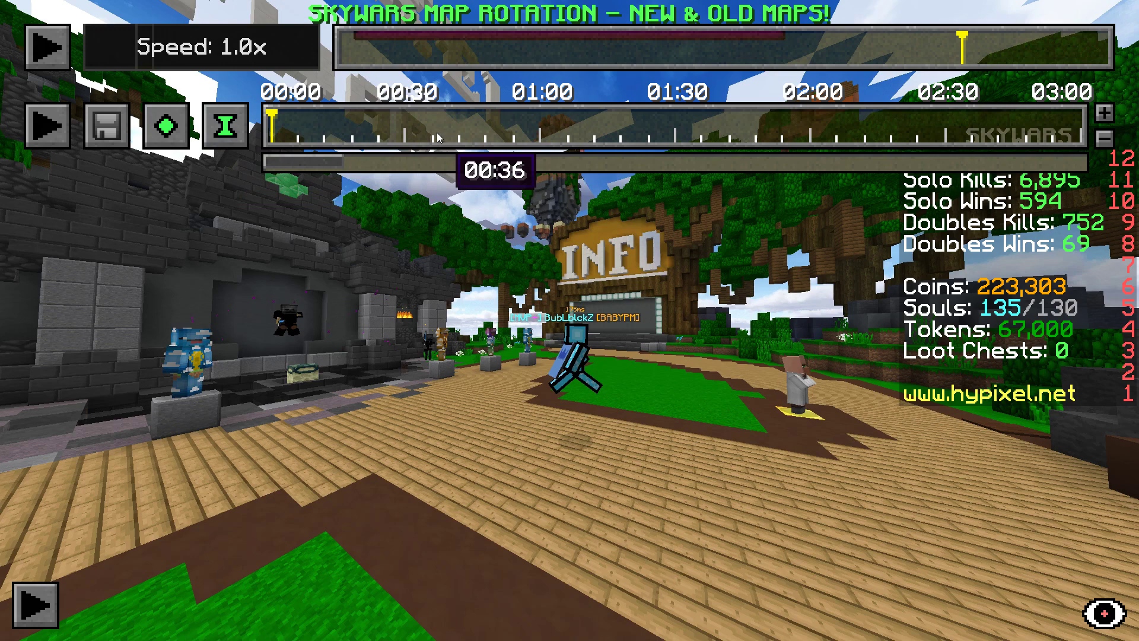
{"action": "left_click", "coordinate": [165, 124]}
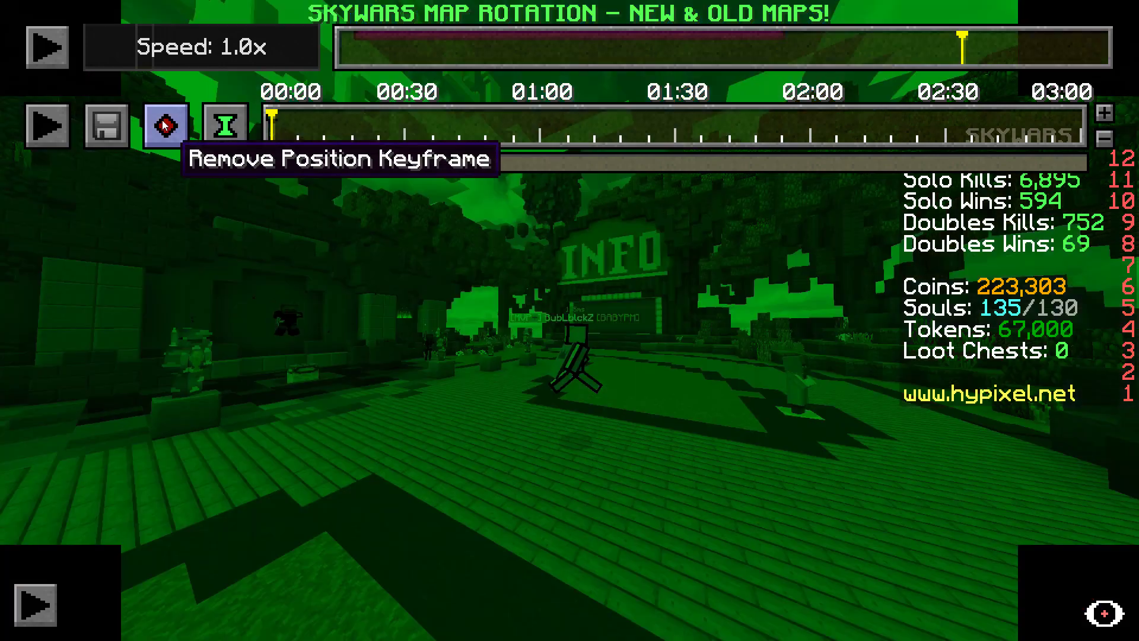
- Add a time keyframe at 00:00 and position and time keyframes at 00:04, then preview twice
{"action": "left_click", "coordinate": [228, 125]}
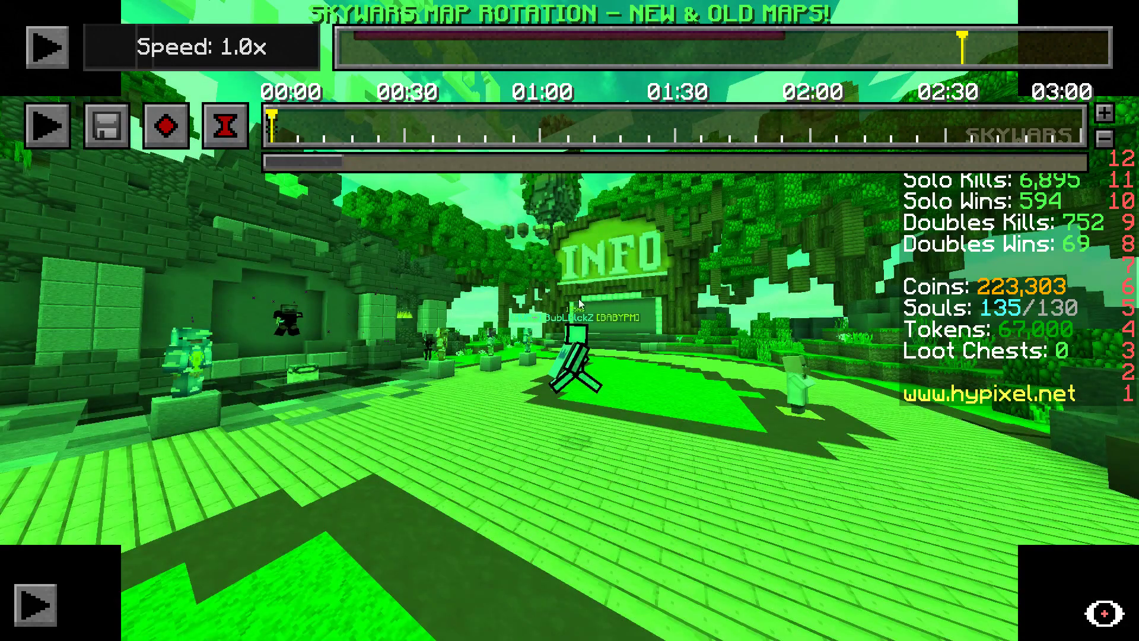
{"action": "left_click", "coordinate": [292, 122]}
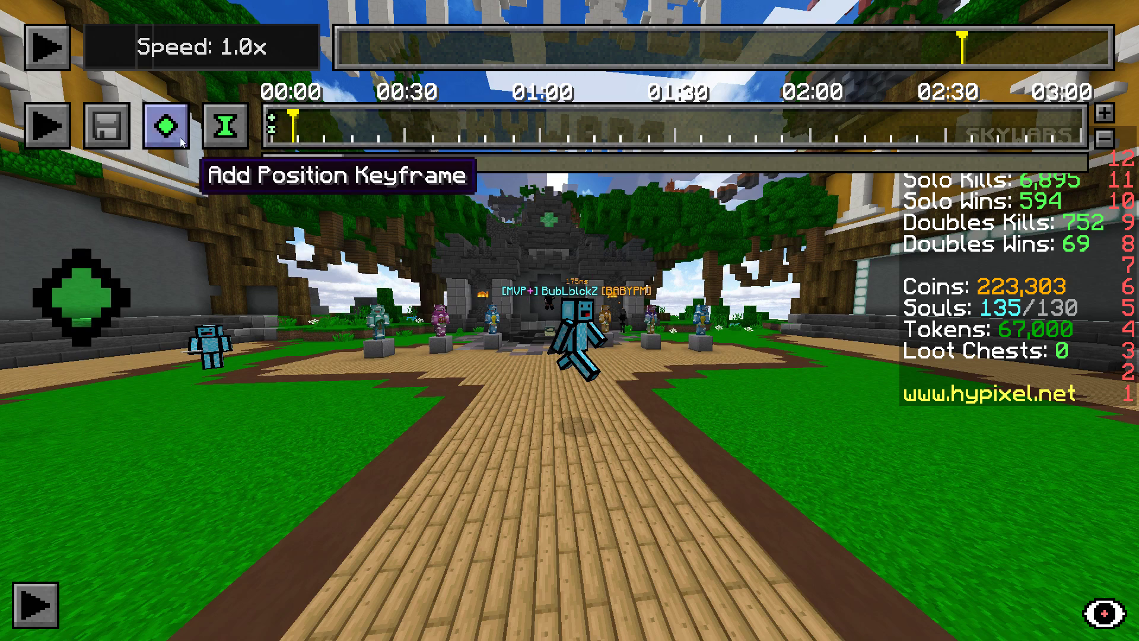
{"action": "left_click", "coordinate": [179, 137]}
{"action": "left_click", "coordinate": [229, 137]}
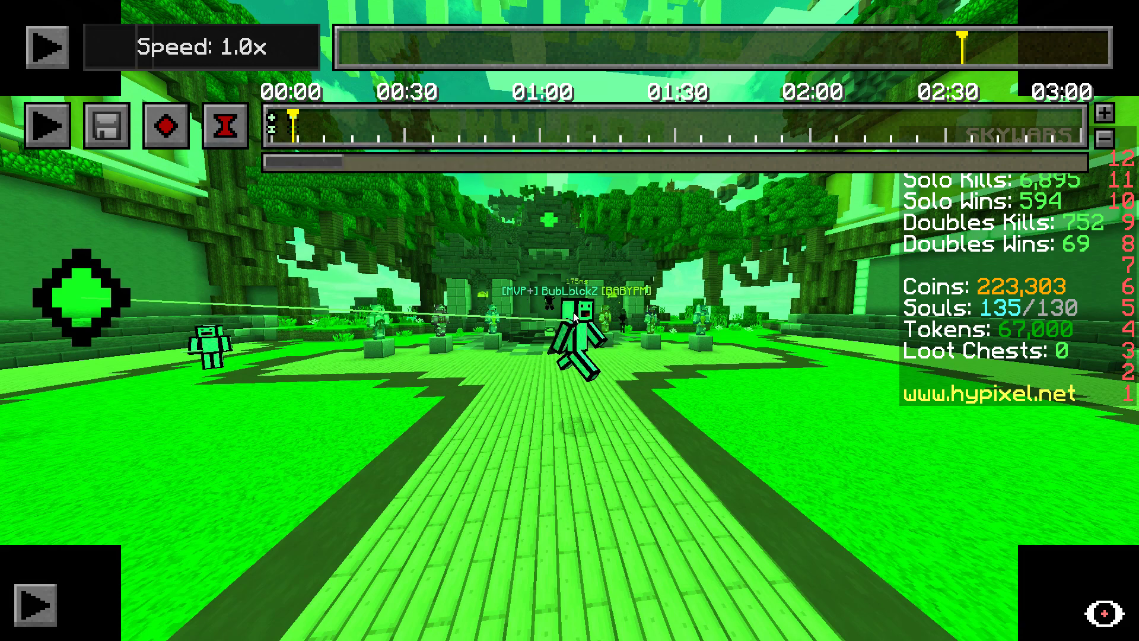
{"action": "left_click", "coordinate": [52, 141]}
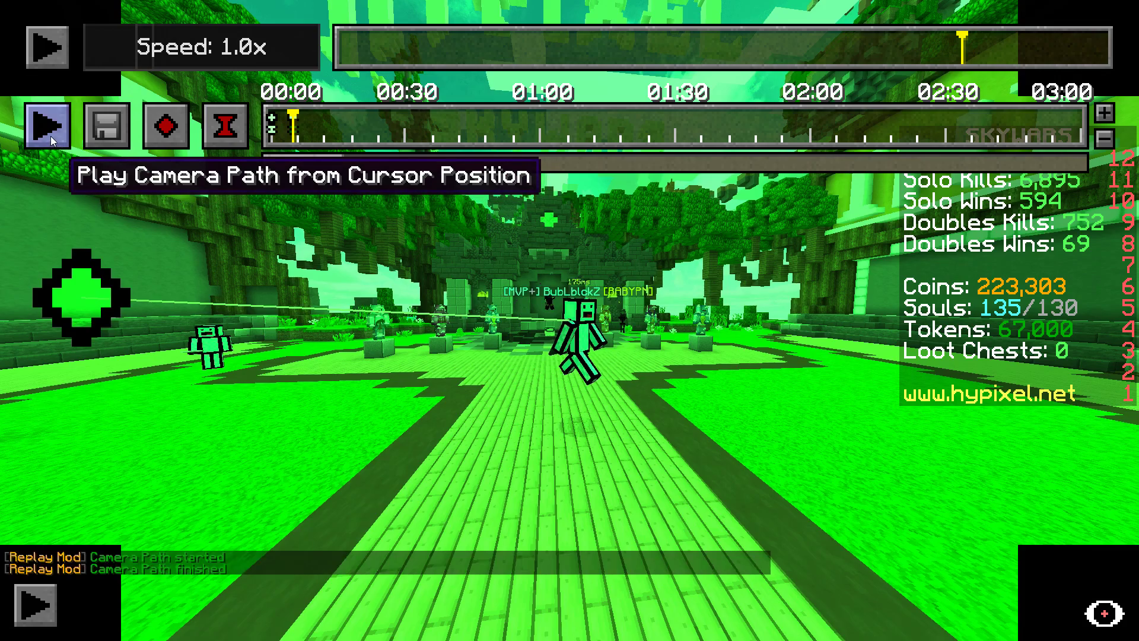
{"action": "left_click", "coordinate": [51, 141]}
{"action": "left_click", "coordinate": [52, 140]}
{"action": "left_click", "coordinate": [52, 140]}
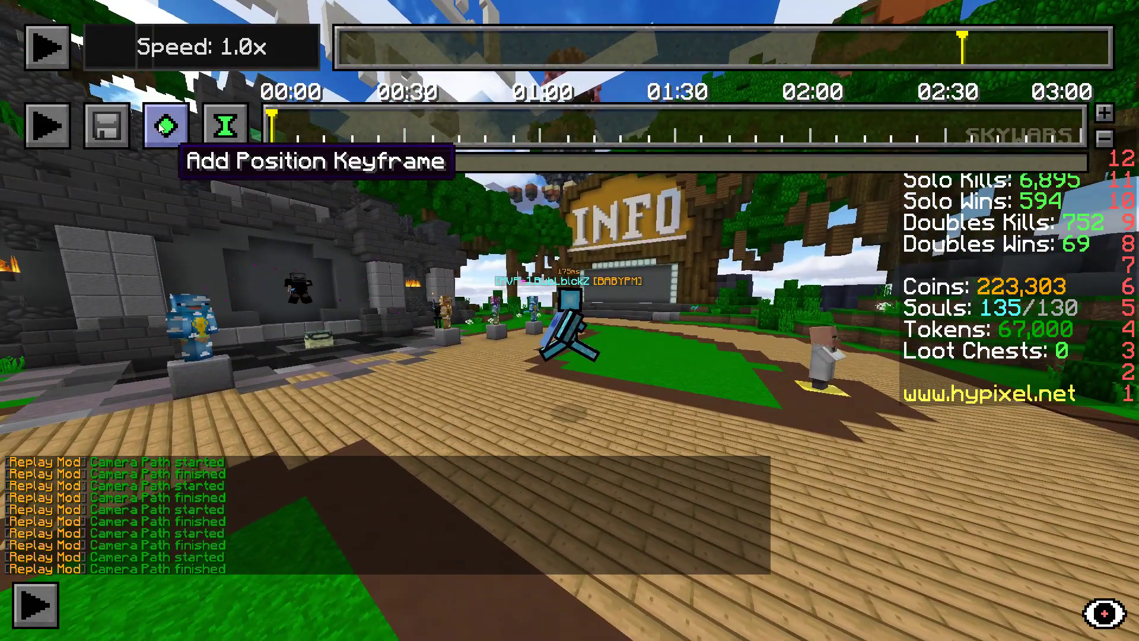
- Keyframe the current view, jump the replay to about 00:34, and add a position keyframe at 00:02
{"action": "left_click", "coordinate": [167, 125]}
{"action": "left_click", "coordinate": [226, 132]}
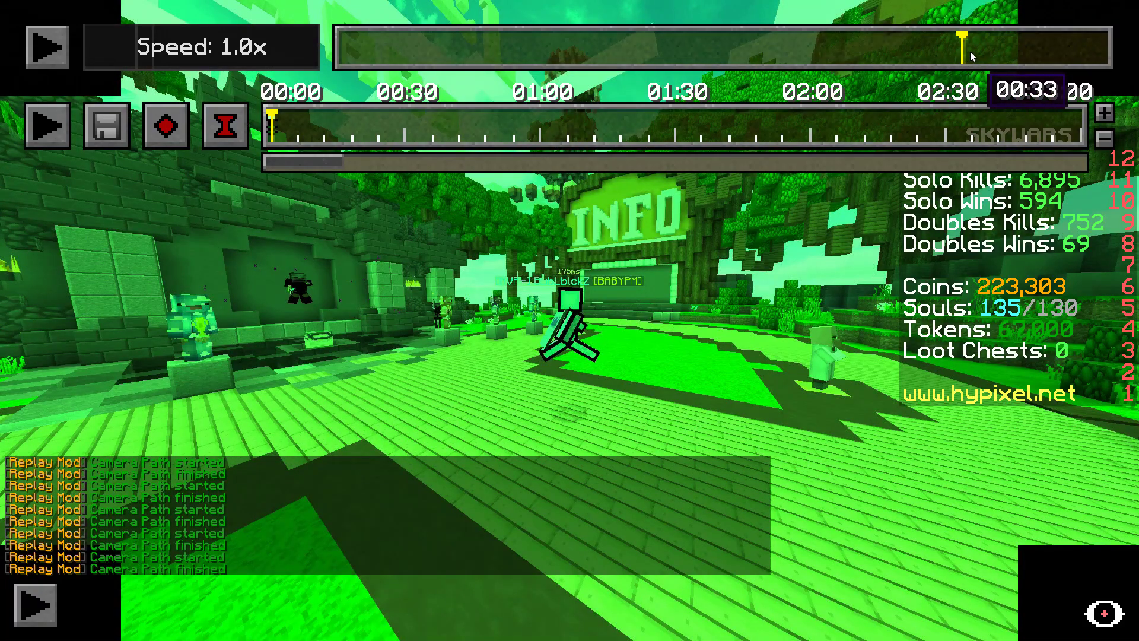
{"action": "left_click", "coordinate": [993, 48]}
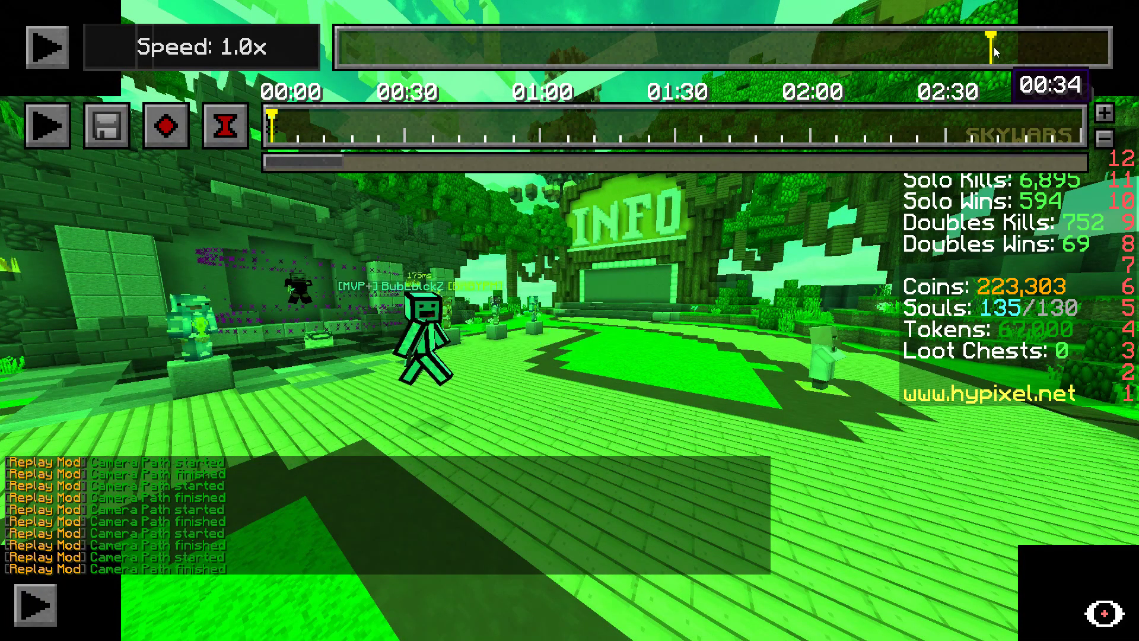
{"action": "left_click", "coordinate": [283, 129]}
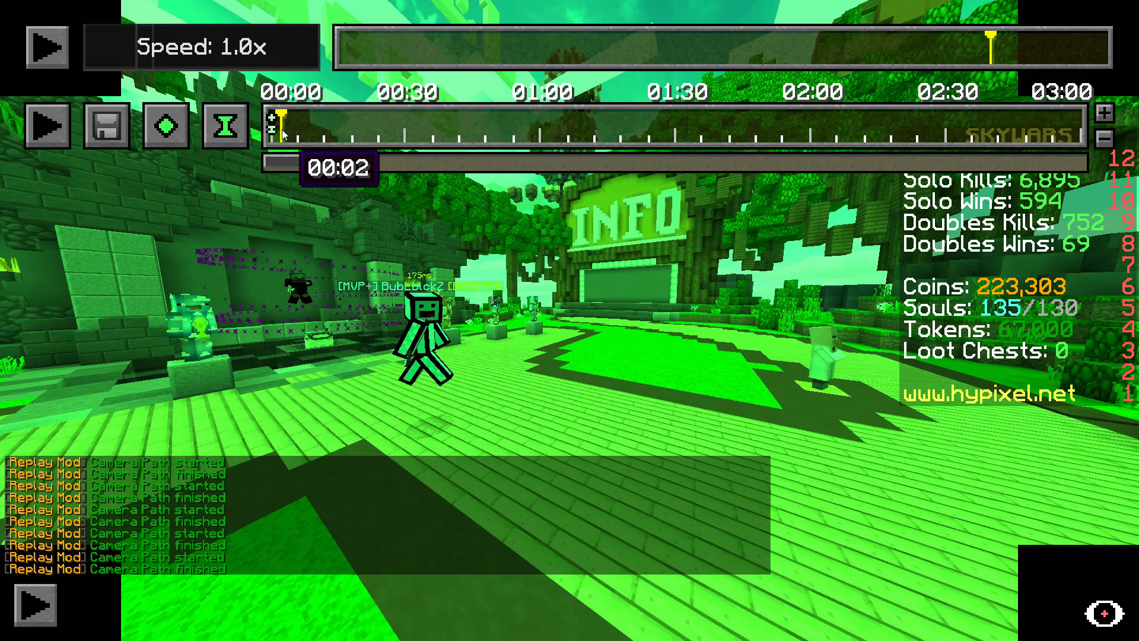
{"action": "left_click", "coordinate": [283, 223]}
{"action": "key", "text": "ctrl"}
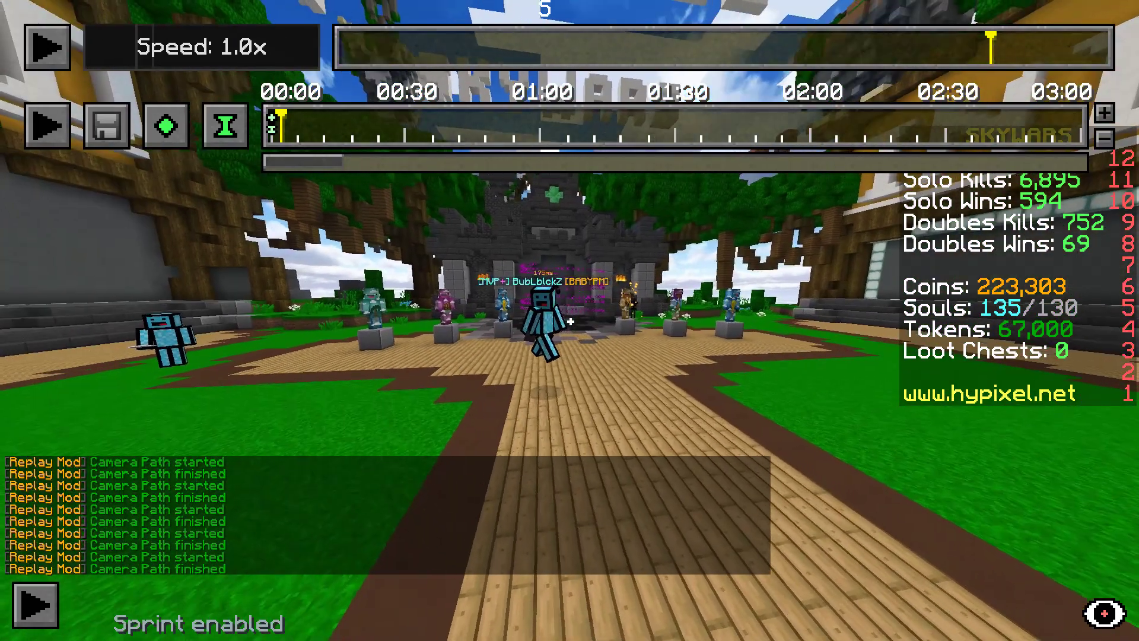
{"action": "left_click", "coordinate": [166, 125]}
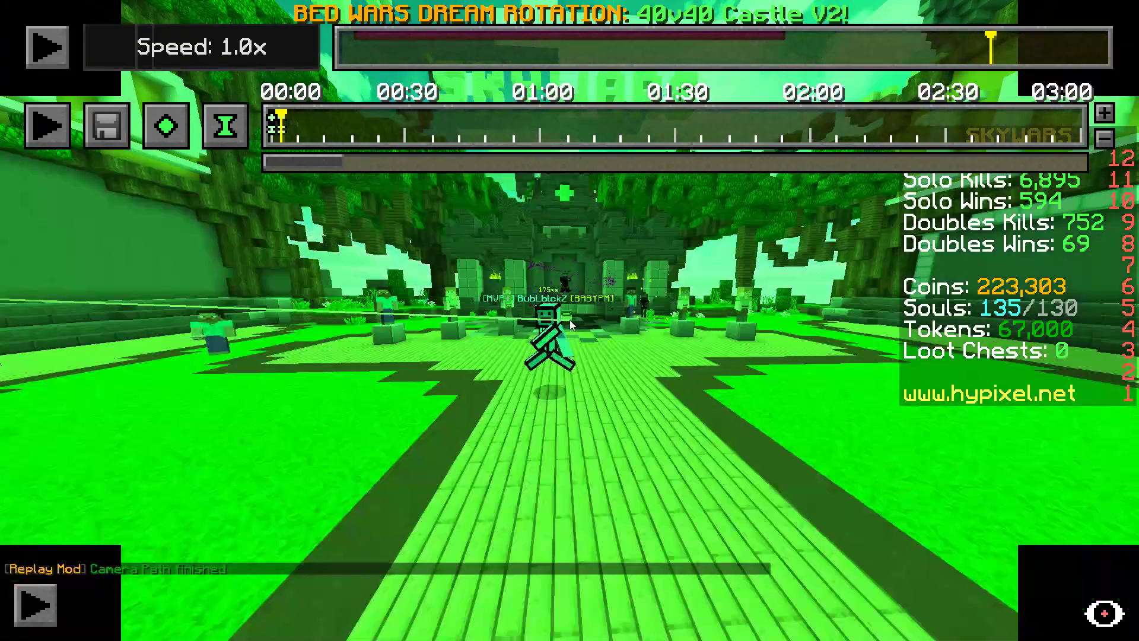
- Add keyframes near 00:02, play briefly, then keyframe another lobby view with position and time keyframes
{"action": "left_click", "coordinate": [302, 128]}
{"action": "left_click", "coordinate": [284, 134]}
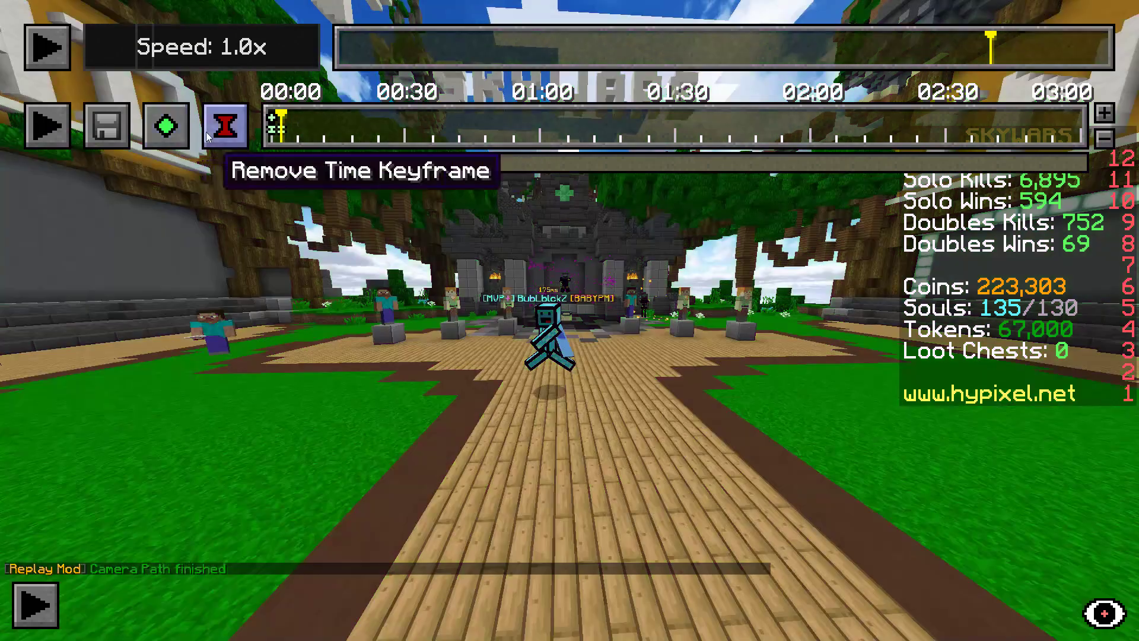
{"action": "left_click", "coordinate": [328, 127]}
{"action": "left_click", "coordinate": [272, 127]}
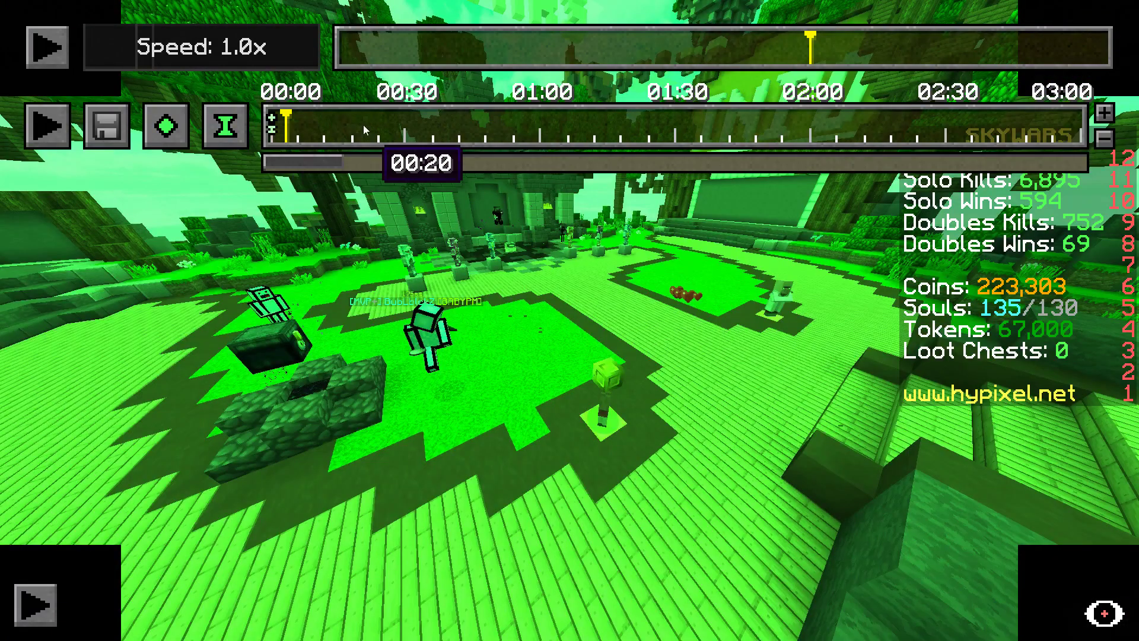
{"action": "key", "text": "p"}
{"action": "key", "text": "p"}
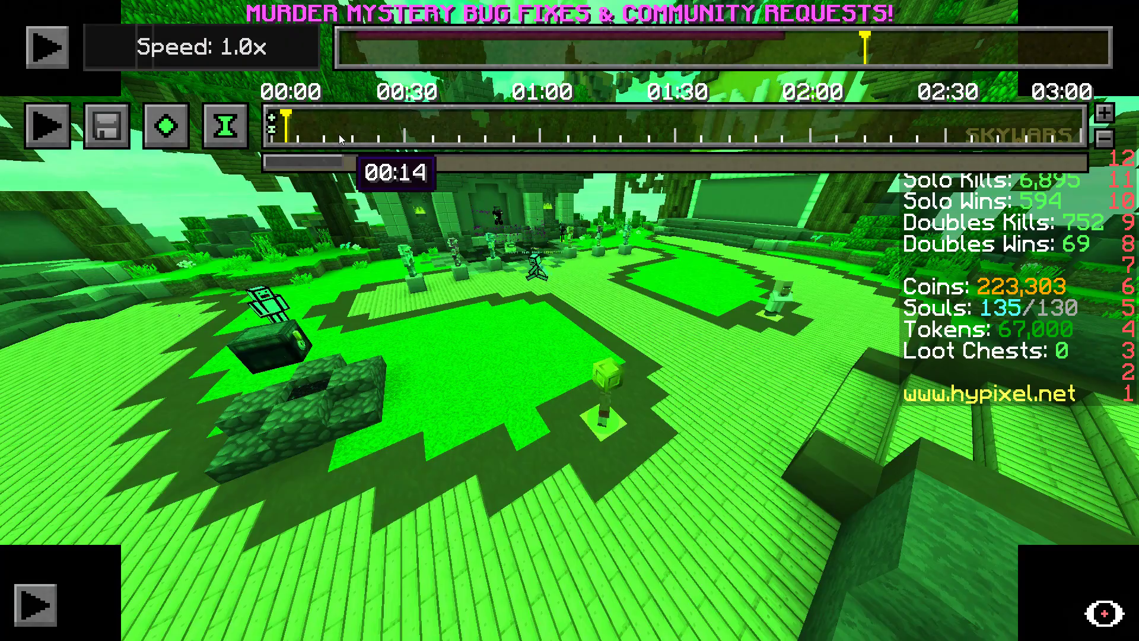
{"action": "left_click", "coordinate": [165, 125]}
{"action": "key", "text": "ctrl"}
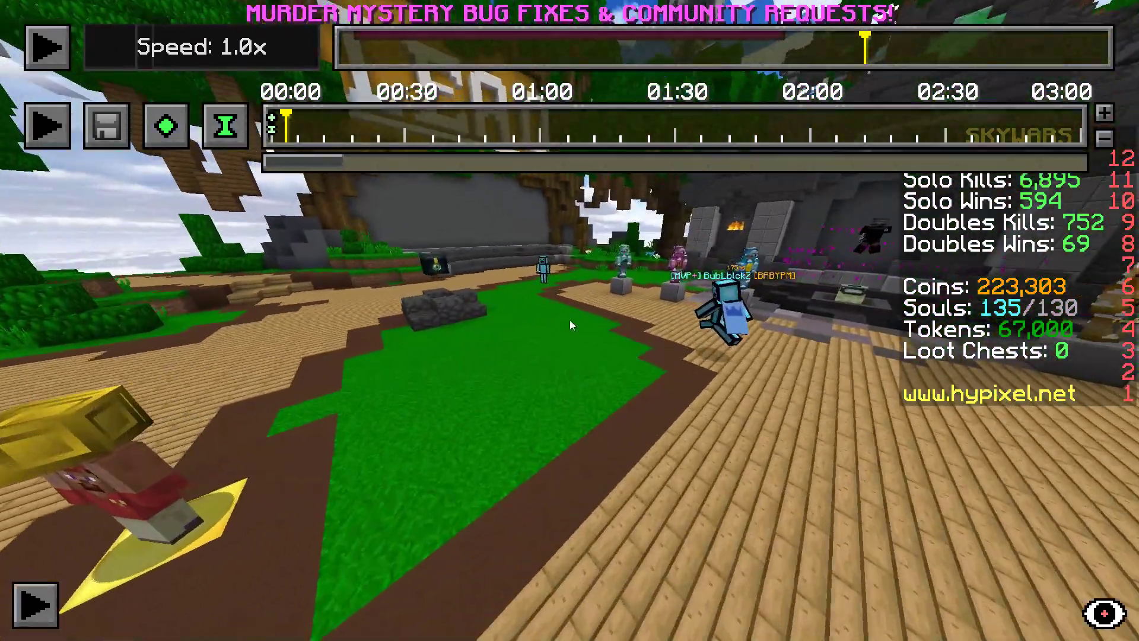
{"action": "left_click", "coordinate": [165, 125]}
{"action": "left_click", "coordinate": [226, 124]}
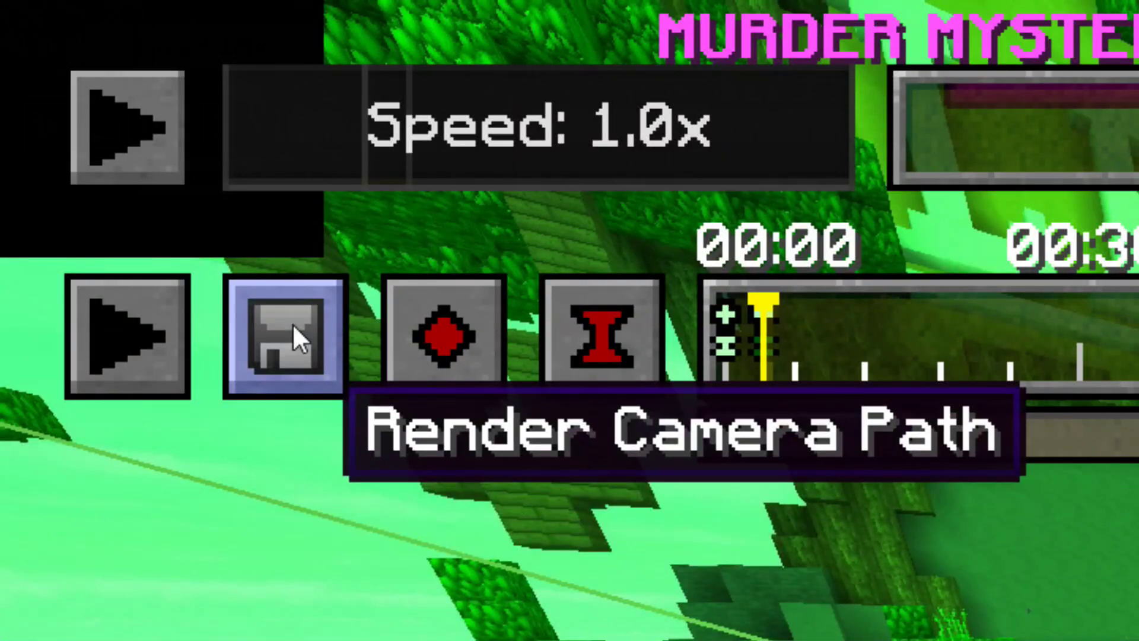
- Open the video render settings and keep Default Rendering as the method
{"action": "left_click", "coordinate": [293, 323]}
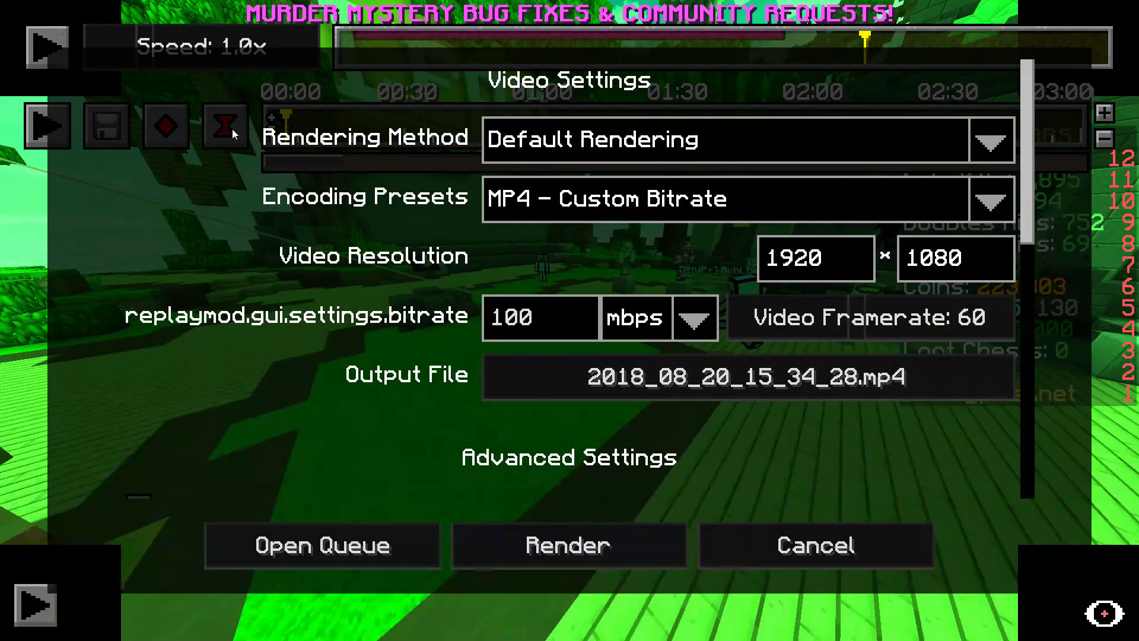
{"action": "left_click", "coordinate": [977, 122]}
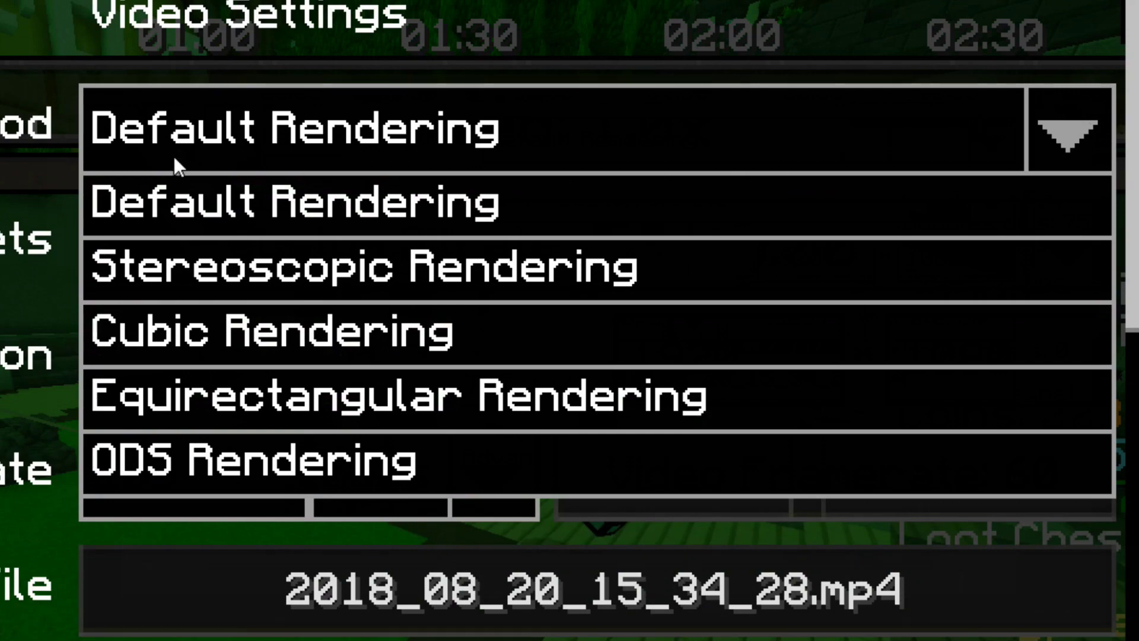
{"action": "left_click", "coordinate": [176, 190]}
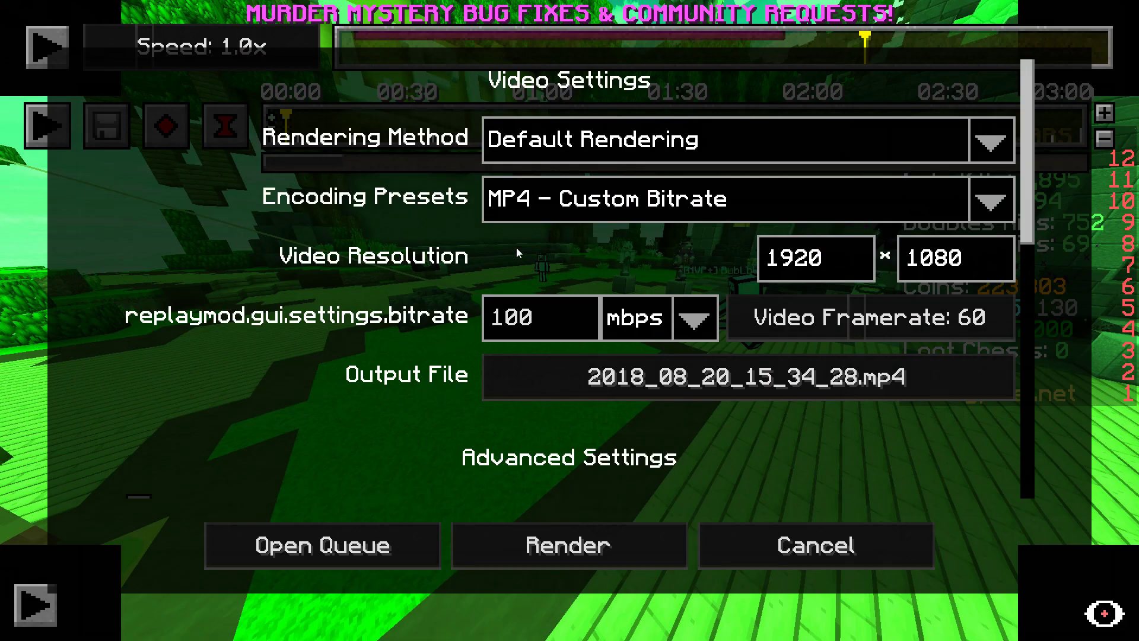
- Try MP4 - Potato Quality, return to MP4 - Custom Bitrate, and open .minecraft\replay_videos
{"action": "left_click", "coordinate": [564, 199]}
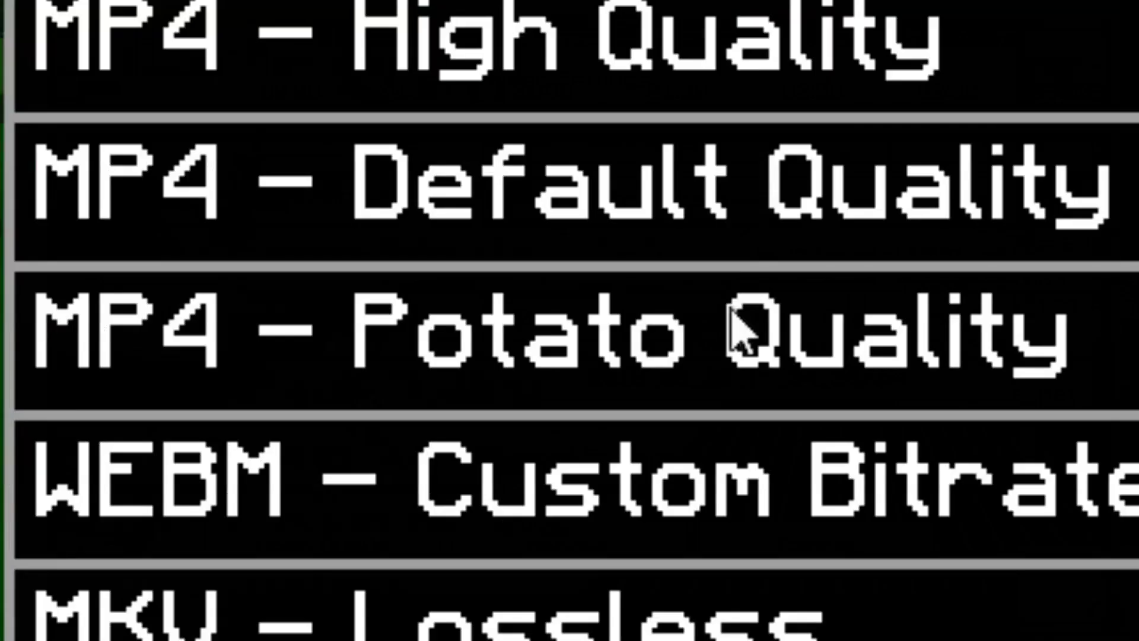
{"action": "left_click", "coordinate": [368, 454]}
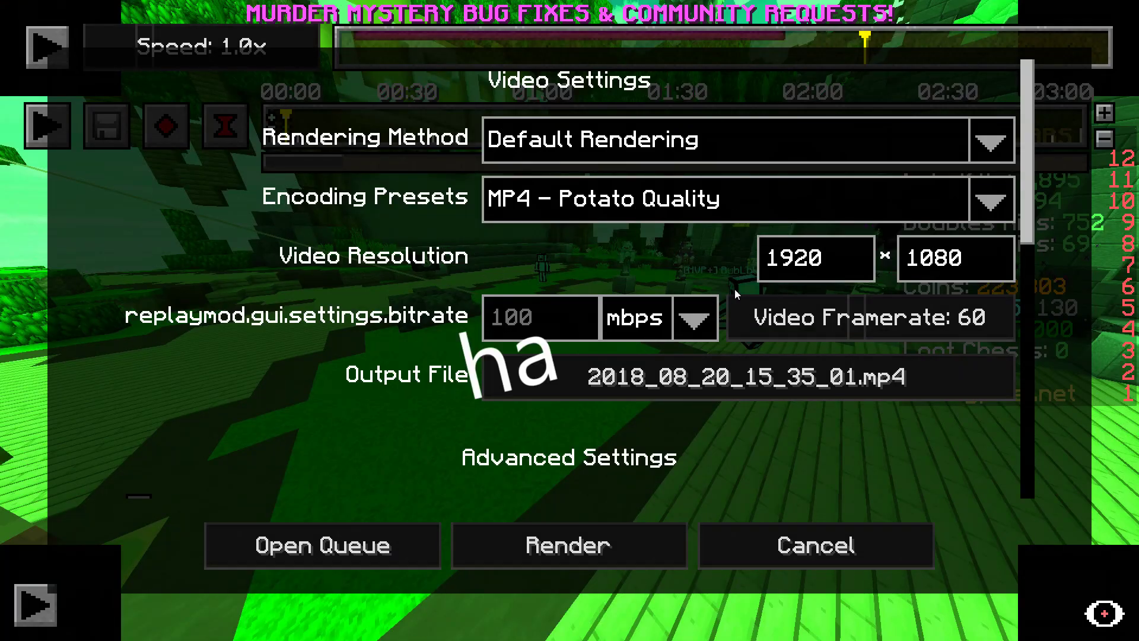
{"action": "left_click", "coordinate": [992, 203]}
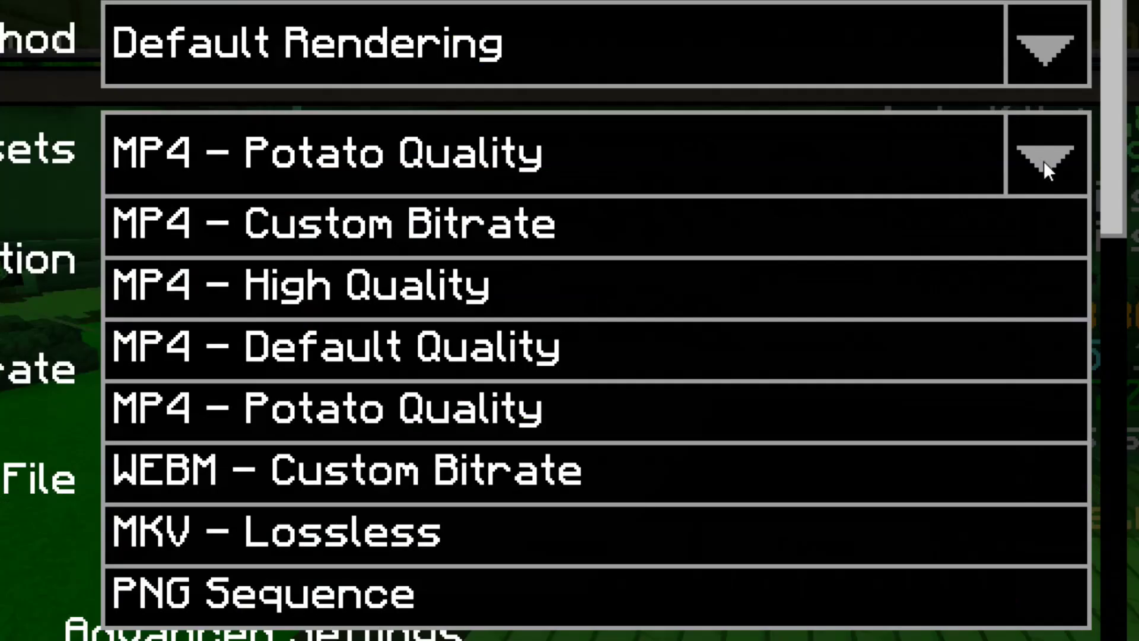
{"action": "left_click", "coordinate": [401, 233]}
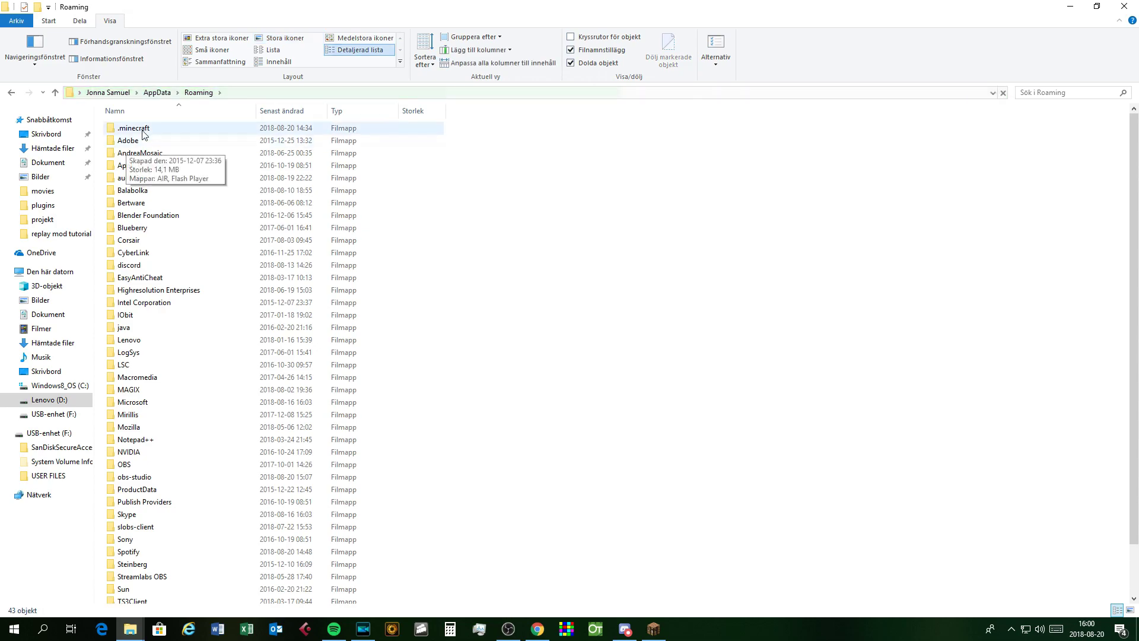
{"action": "double_click", "coordinate": [190, 121]}
{"action": "double_click", "coordinate": [138, 302]}
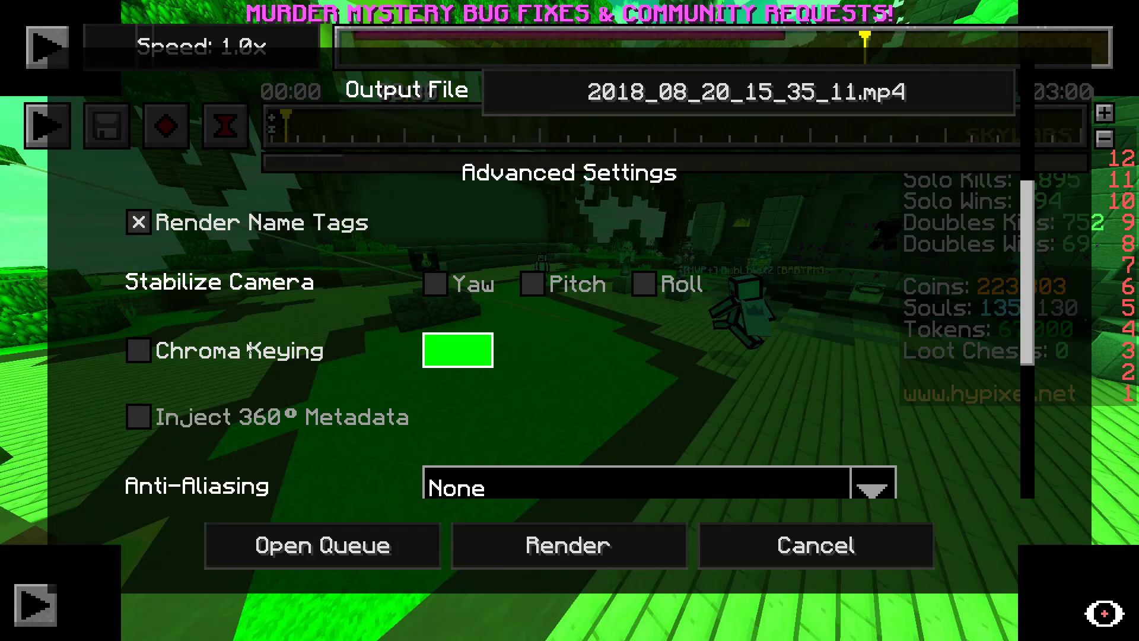
- Switch Render Name Tags off, on, and off again, leaving name tags unrendered
{"action": "left_click", "coordinate": [138, 221]}
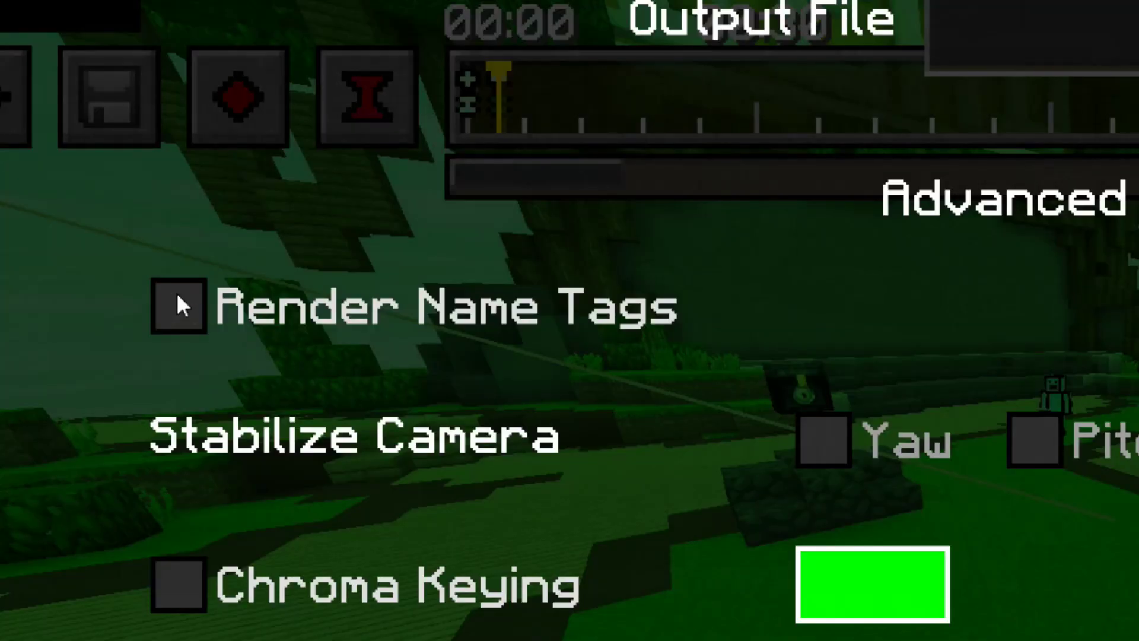
{"action": "left_click", "coordinate": [178, 305]}
{"action": "left_click", "coordinate": [178, 307]}
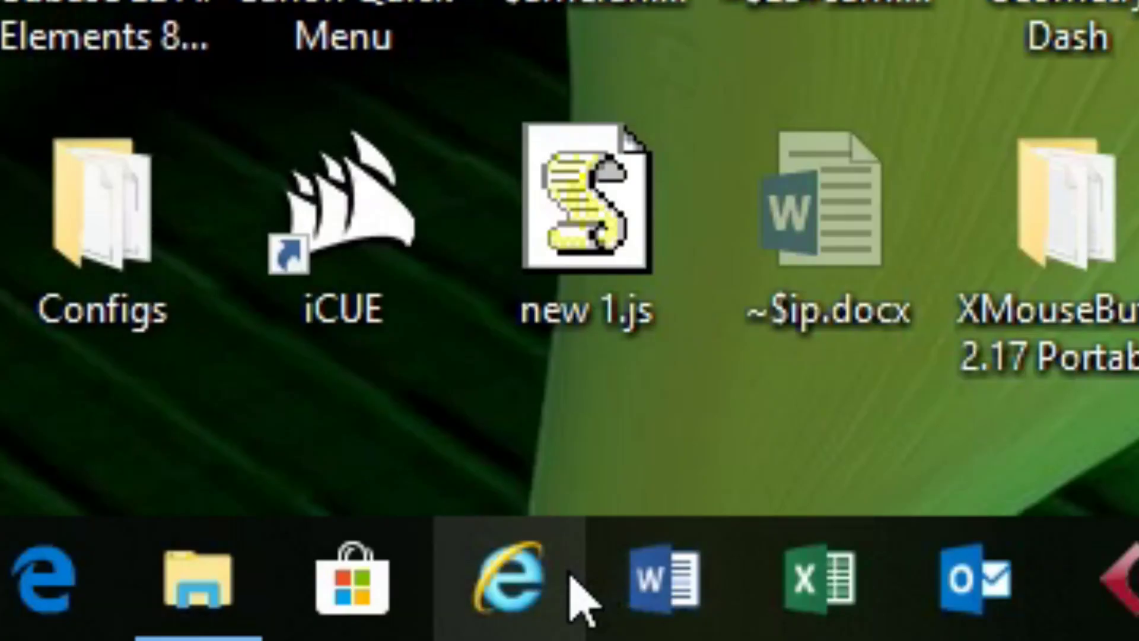
- Open ffmpeg.org in Internet Explorer and go to its Download page
{"action": "left_click", "coordinate": [577, 590]}
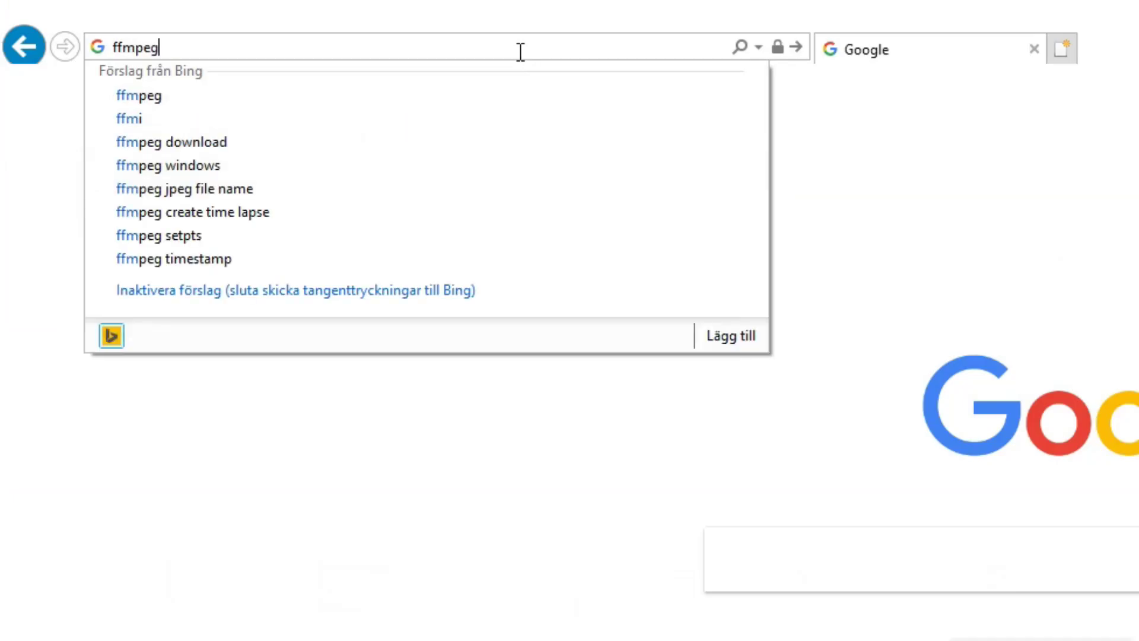
{"action": "type", "text": ".org"}
{"action": "key", "text": "Return"}
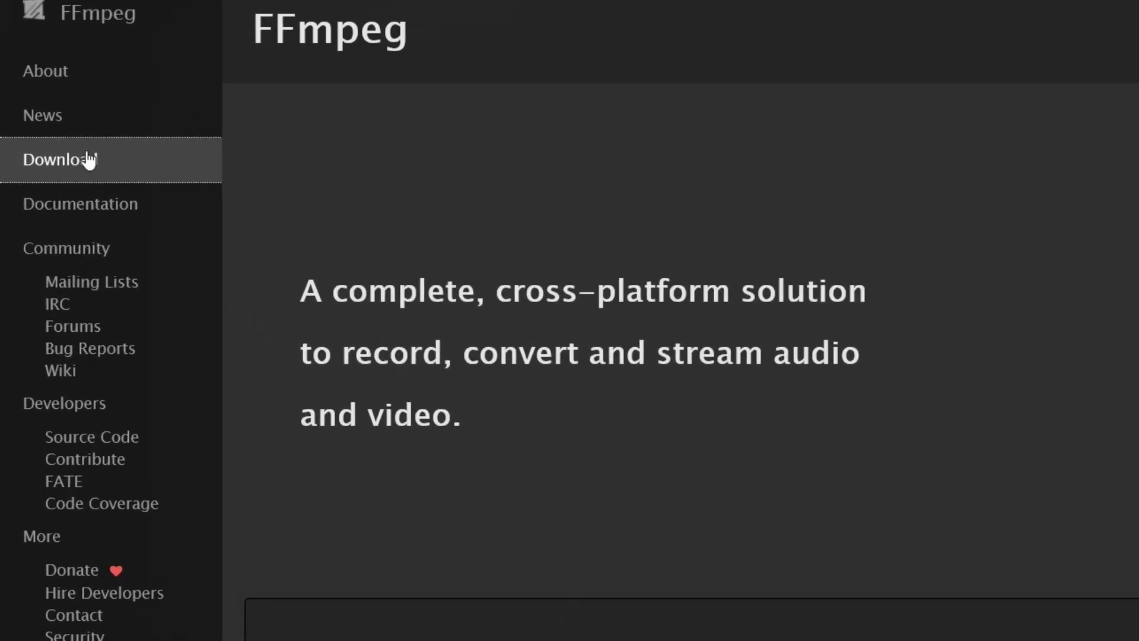
{"action": "left_click", "coordinate": [57, 154]}
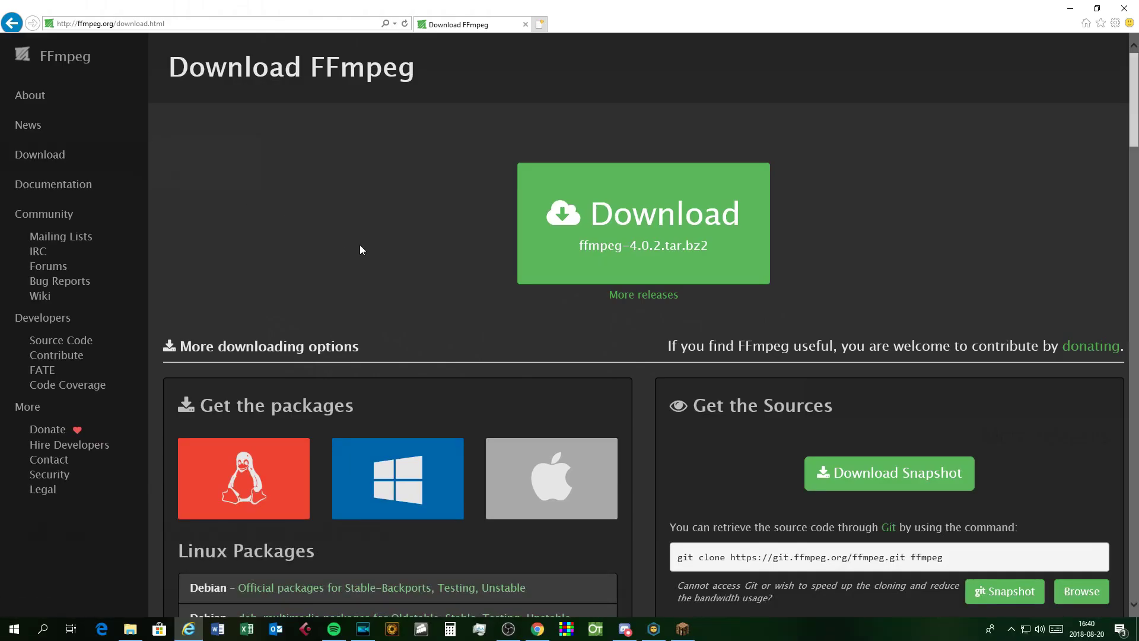
- Download the 64-bit static FFmpeg build from Windows Builds and save it to Hämtade filer
{"action": "scroll", "coordinate": [393, 261], "scroll_direction": "down", "scroll_amount": 3}
{"action": "left_click", "coordinate": [393, 277]}
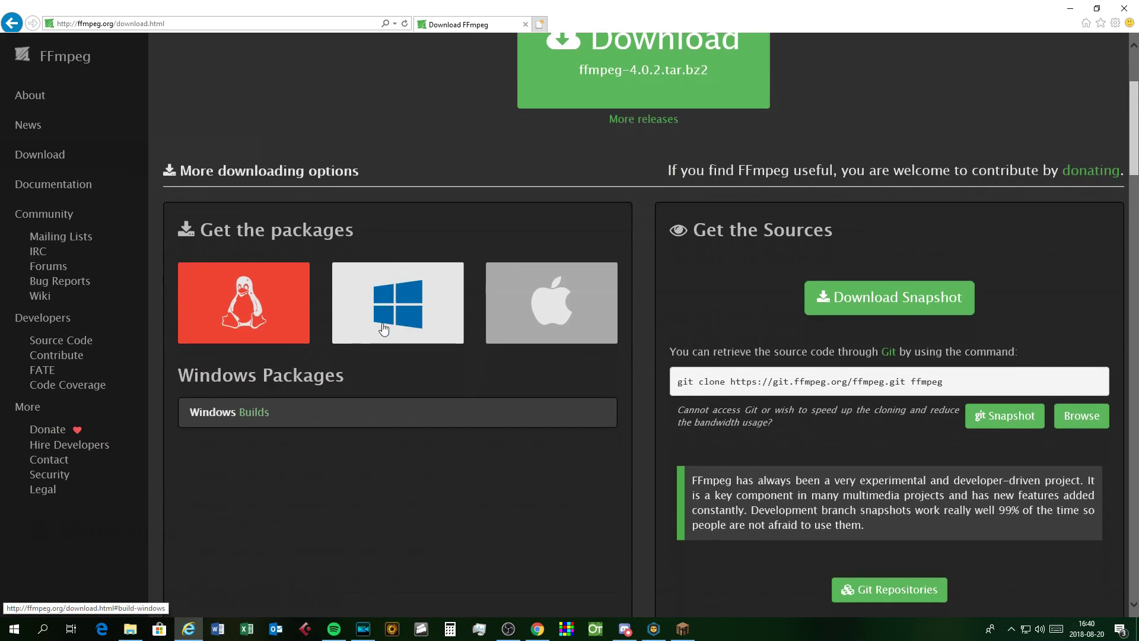
{"action": "left_click", "coordinate": [226, 415]}
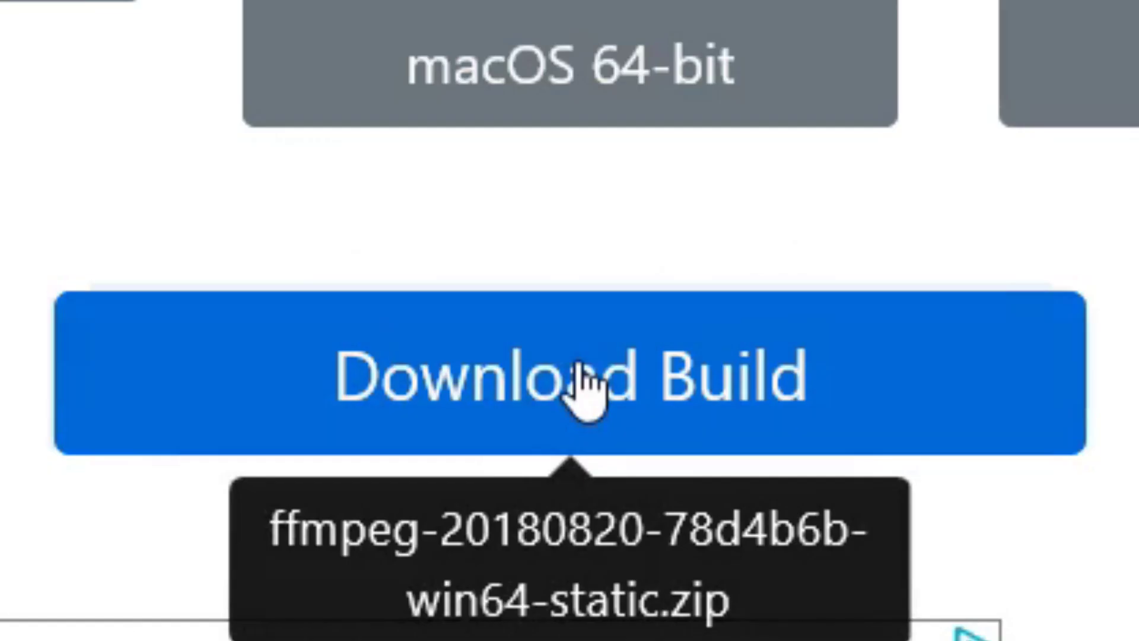
{"action": "left_click", "coordinate": [584, 386]}
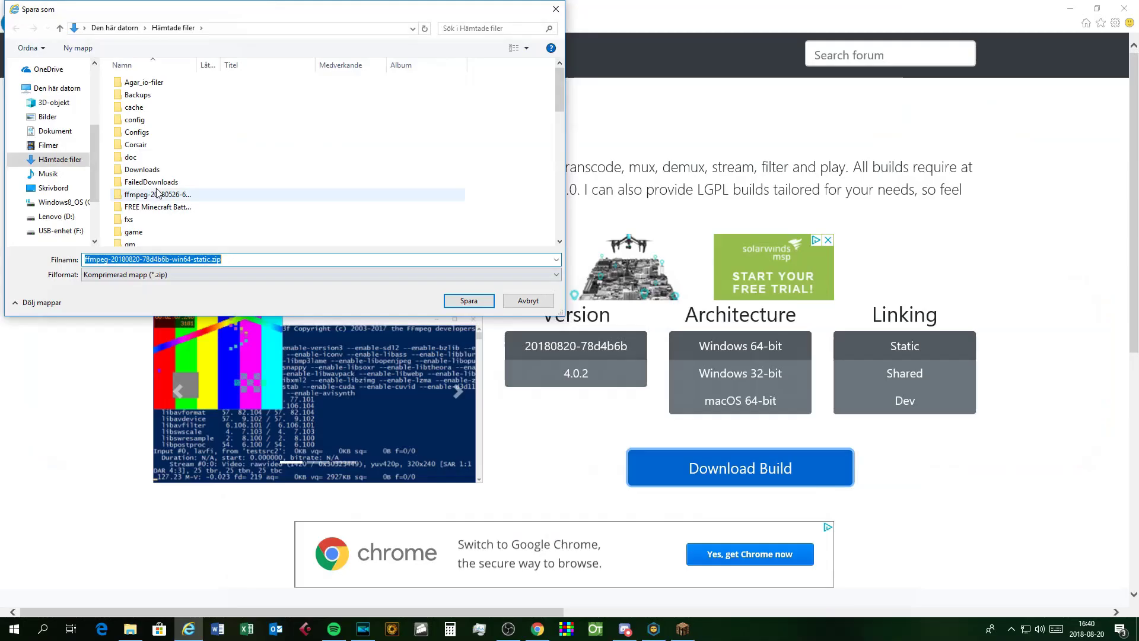
{"action": "scroll", "coordinate": [222, 143], "scroll_direction": "down", "scroll_amount": 10}
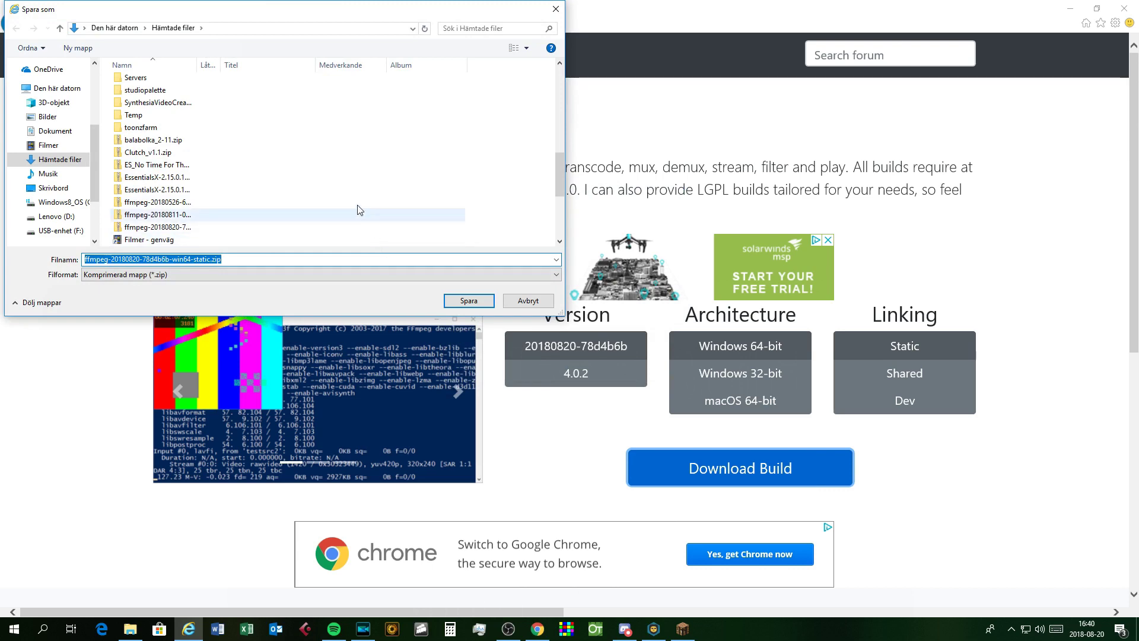
{"action": "left_click", "coordinate": [462, 296]}
- Extract the FFmpeg zip to the suggested folder and open the extracted ffmpeg folder's bin directory
{"action": "right_click", "coordinate": [501, 236]}
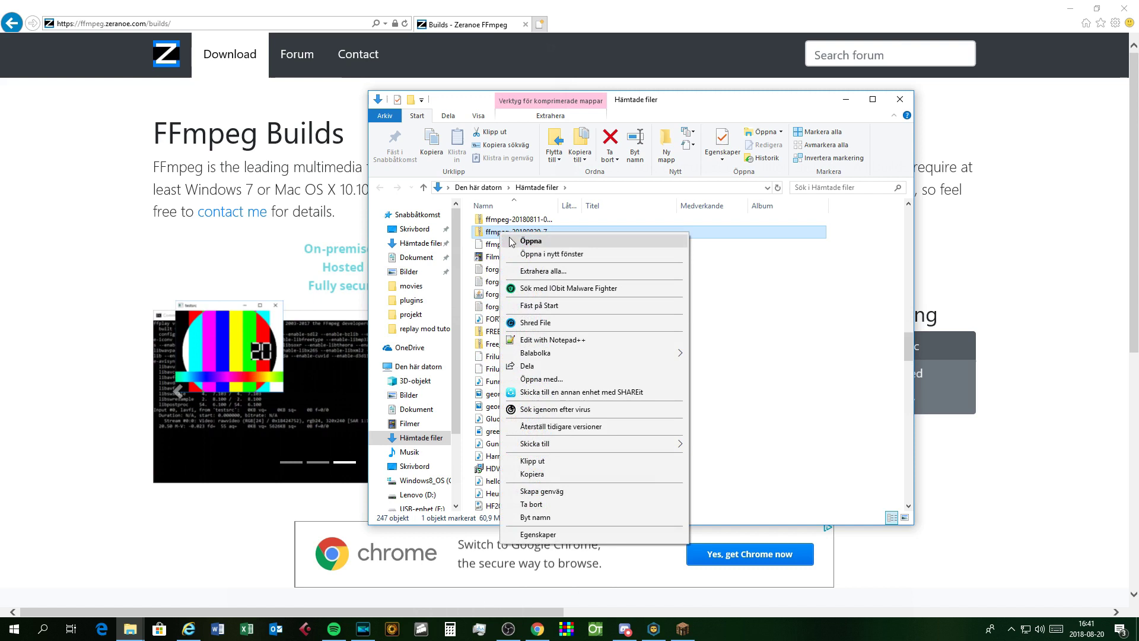
{"action": "left_click", "coordinate": [541, 272]}
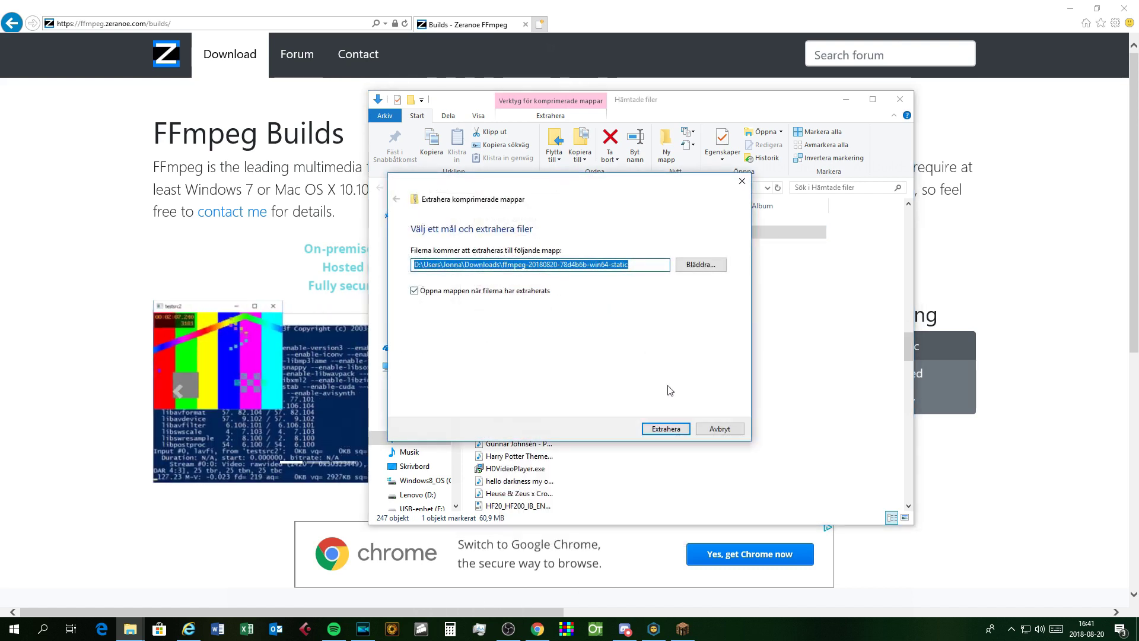
{"action": "left_click", "coordinate": [669, 427]}
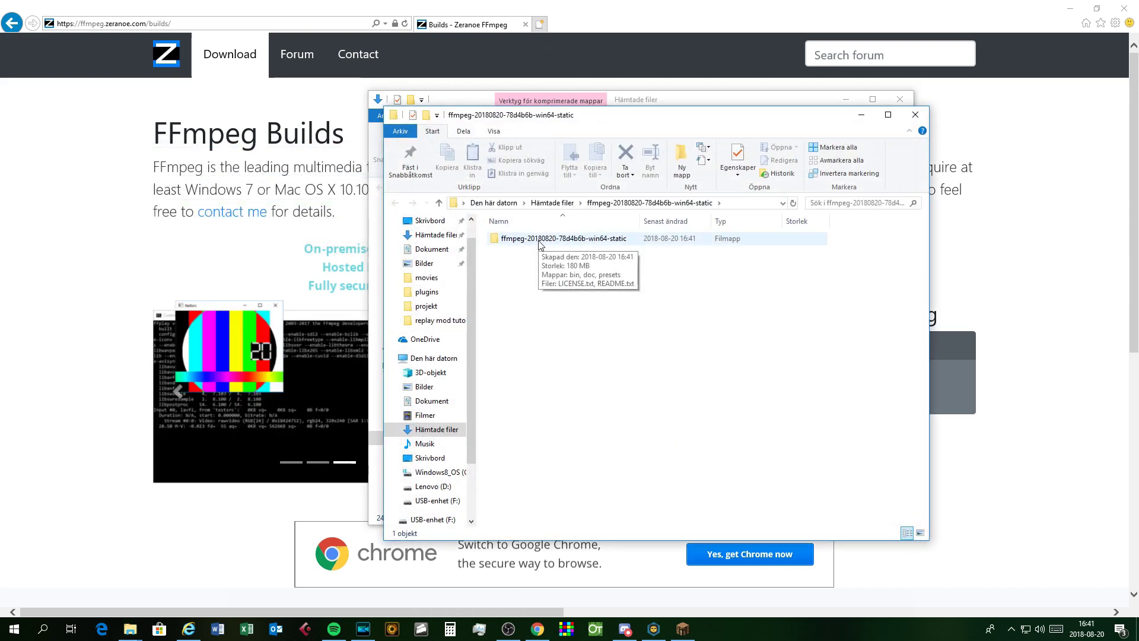
{"action": "double_click", "coordinate": [539, 239]}
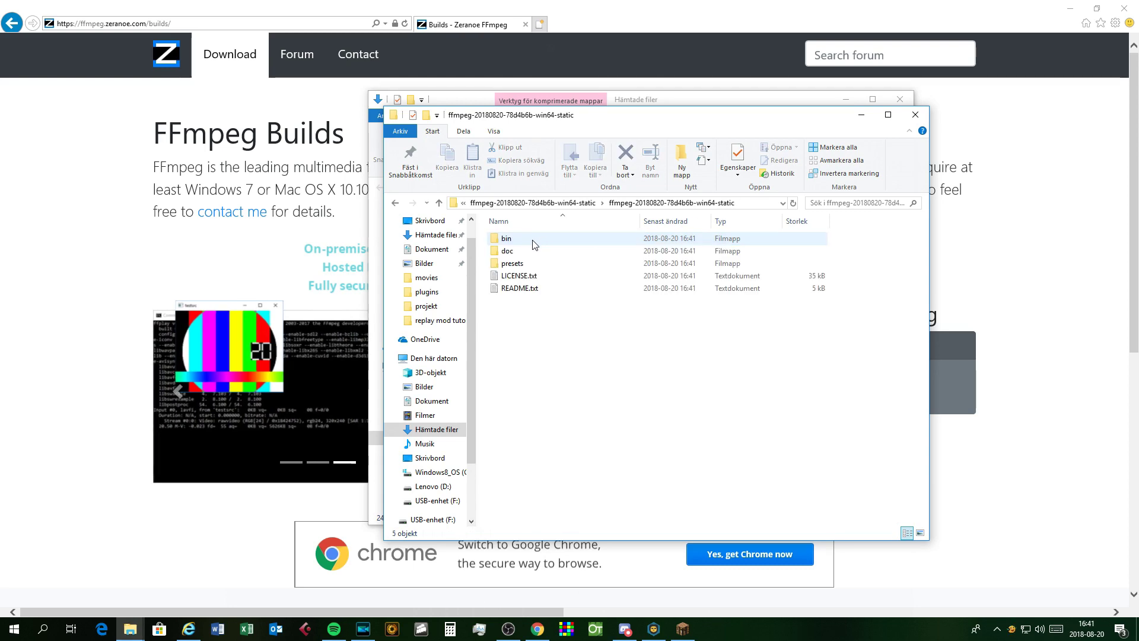
{"action": "double_click", "coordinate": [534, 240]}
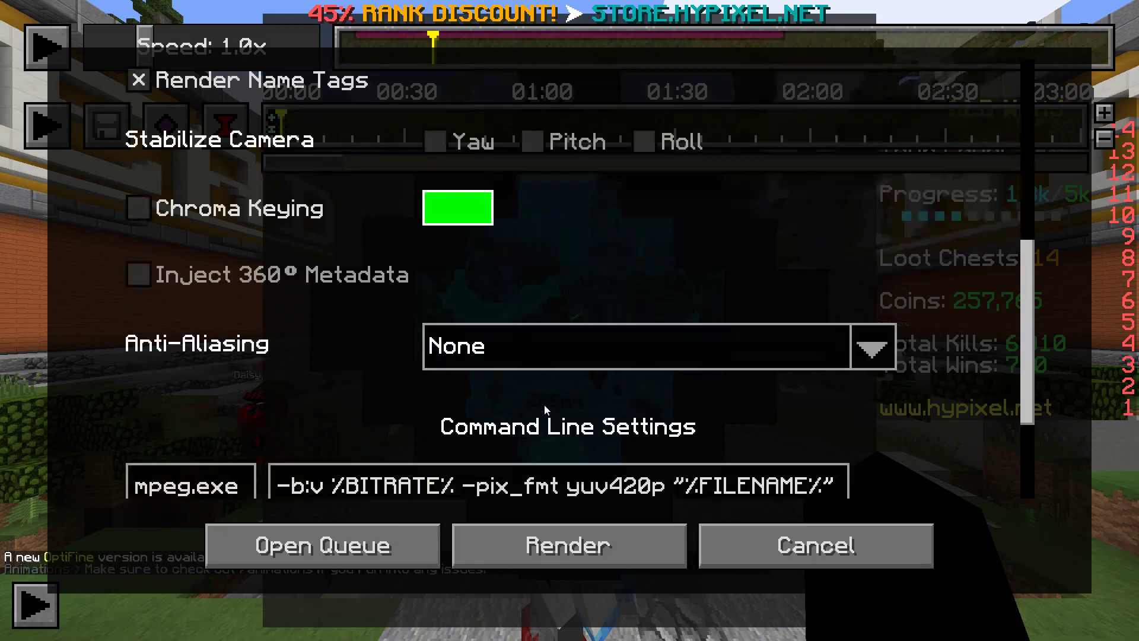
{"action": "scroll", "coordinate": [544, 405], "scroll_direction": "down", "scroll_amount": 3}
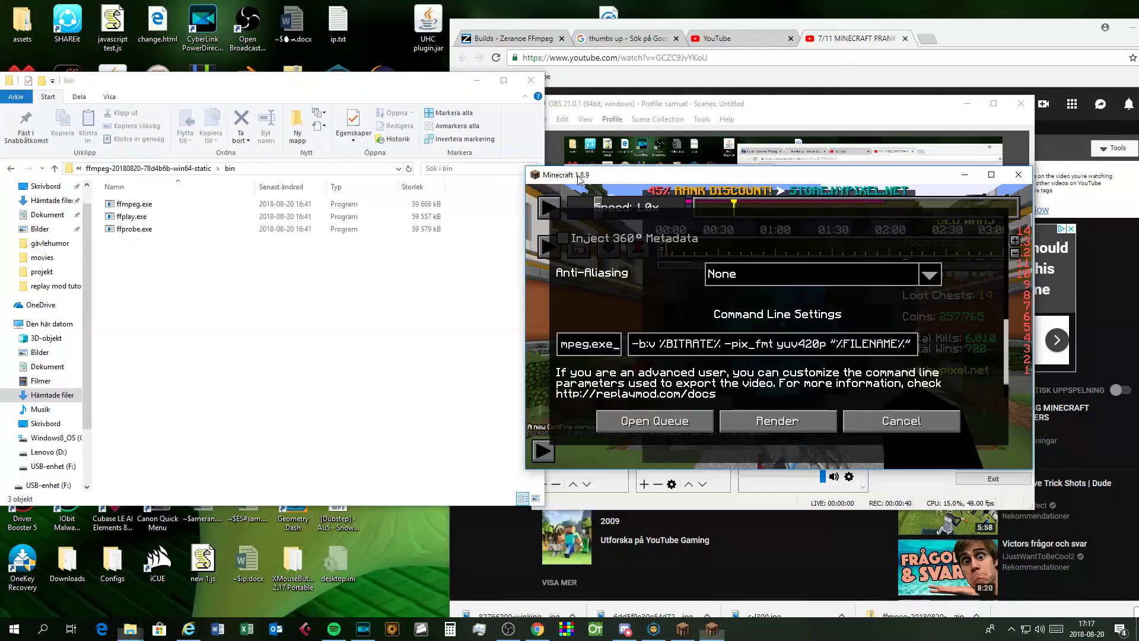
- Set the executable path to the bin folder's ffmpeg.exe and start rendering the video
{"action": "scroll", "coordinate": [242, 324], "scroll_direction": "down", "scroll_amount": 2}
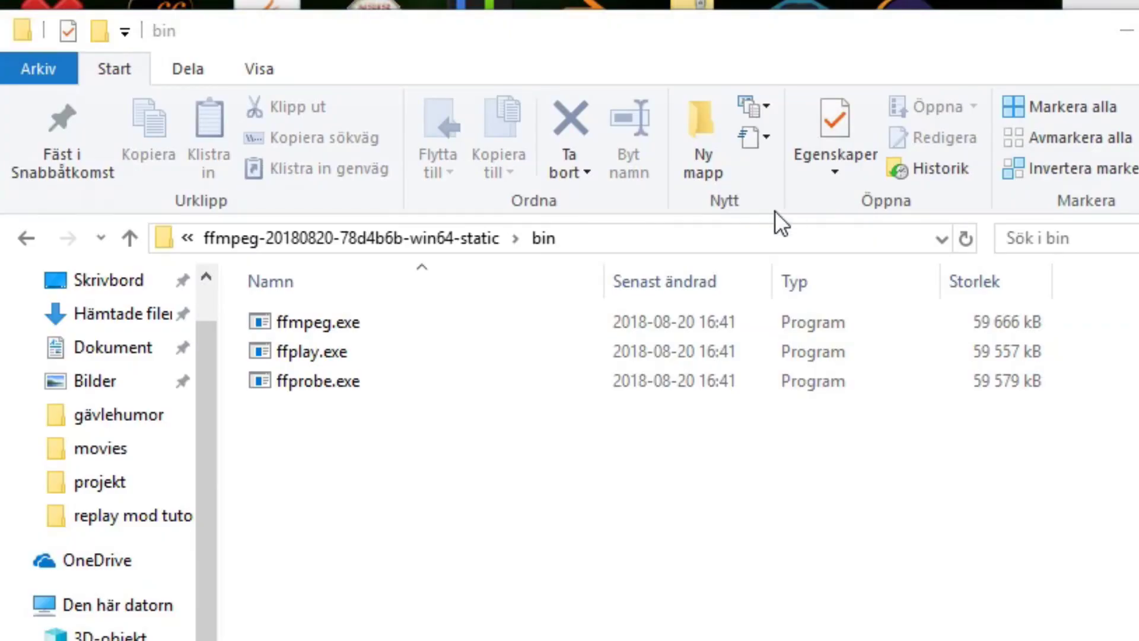
{"action": "left_click", "coordinate": [769, 237]}
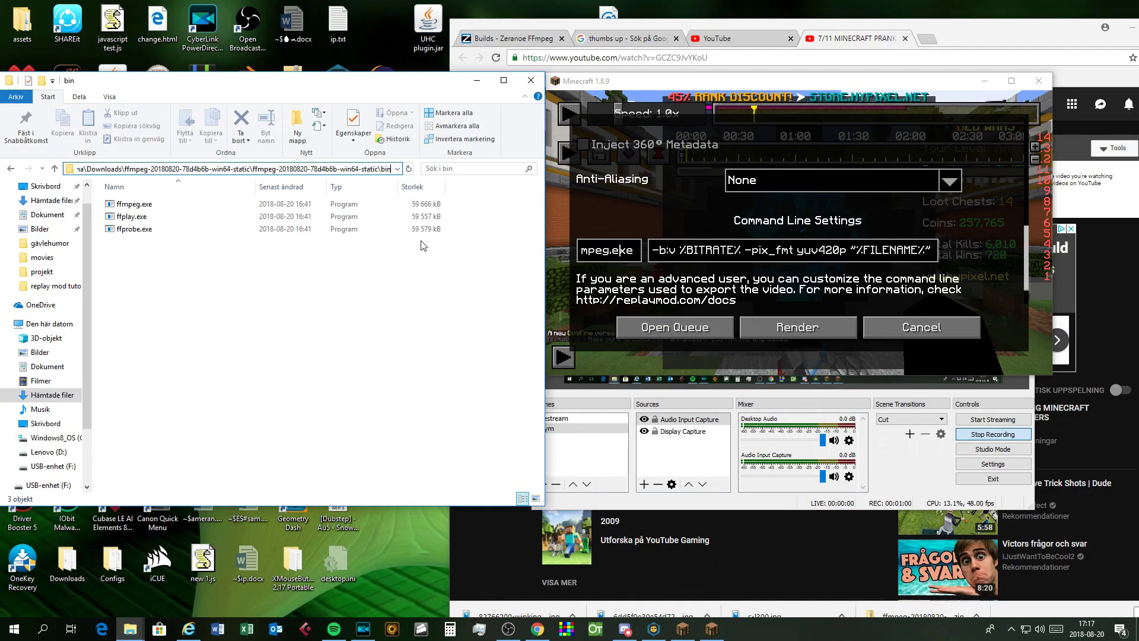
{"action": "type", "text": "\\"}
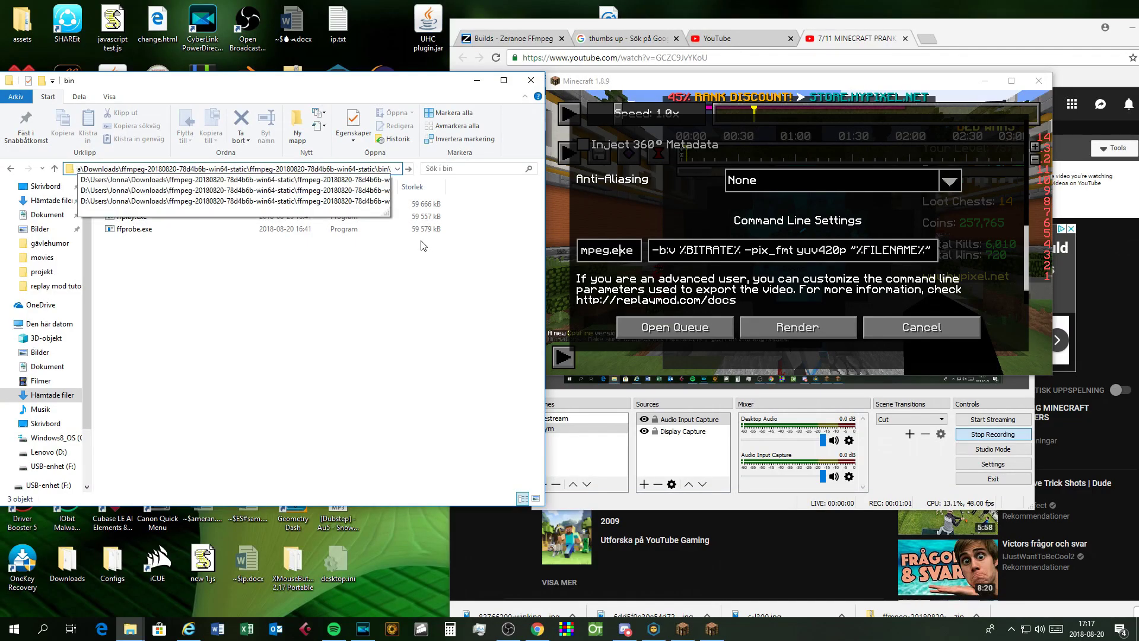
{"action": "type", "text": "ffmpeg."}
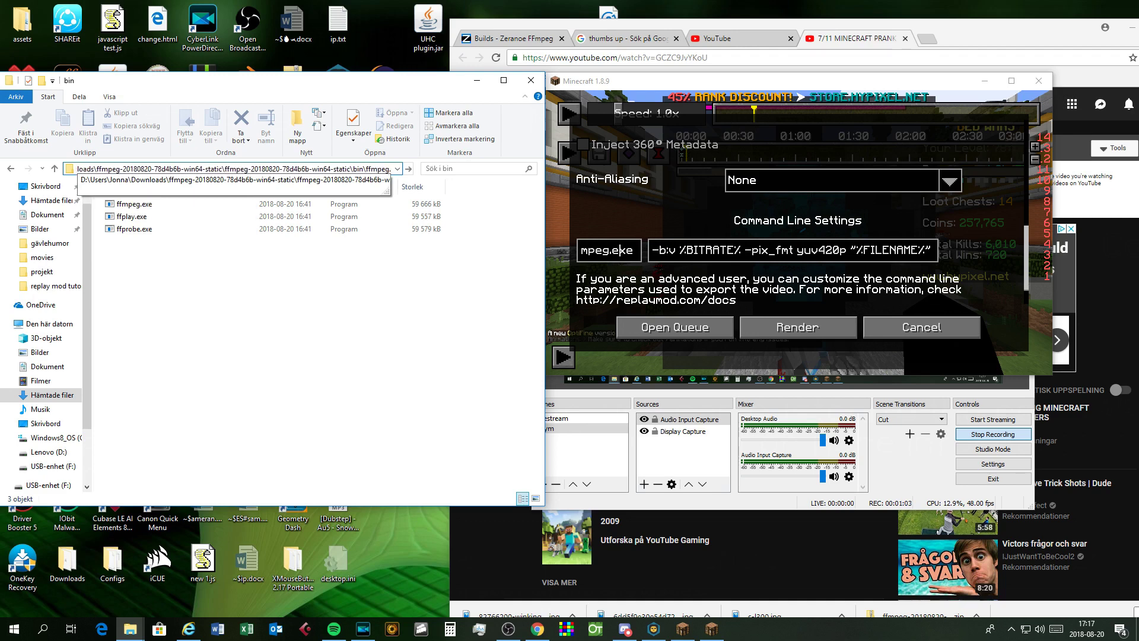
{"action": "type", "text": "exe"}
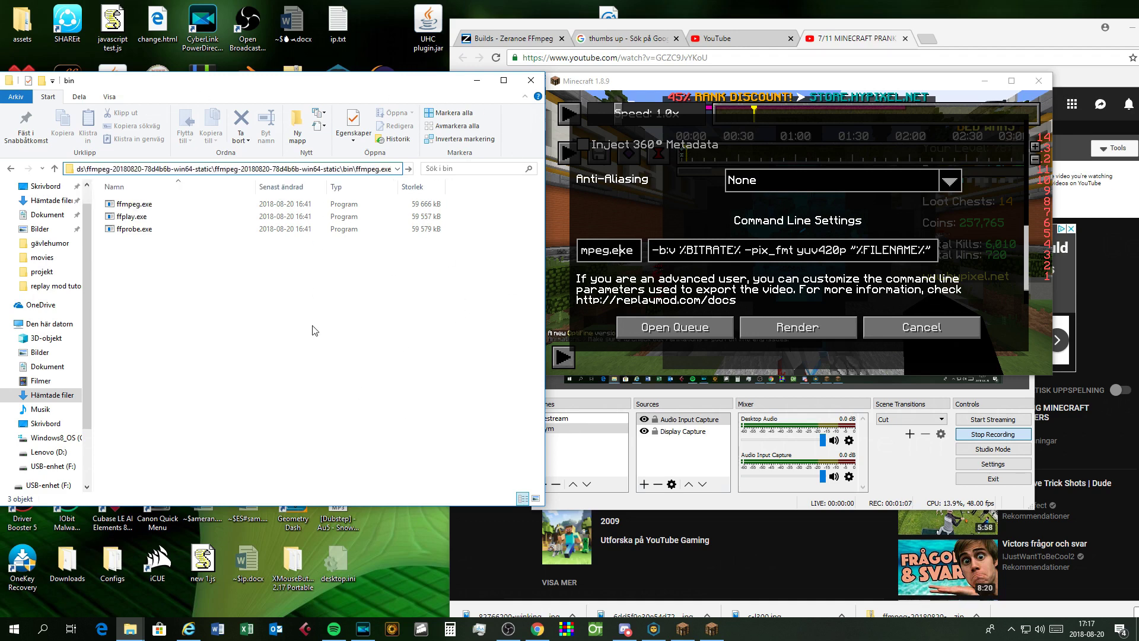
{"action": "key", "text": "Return"}
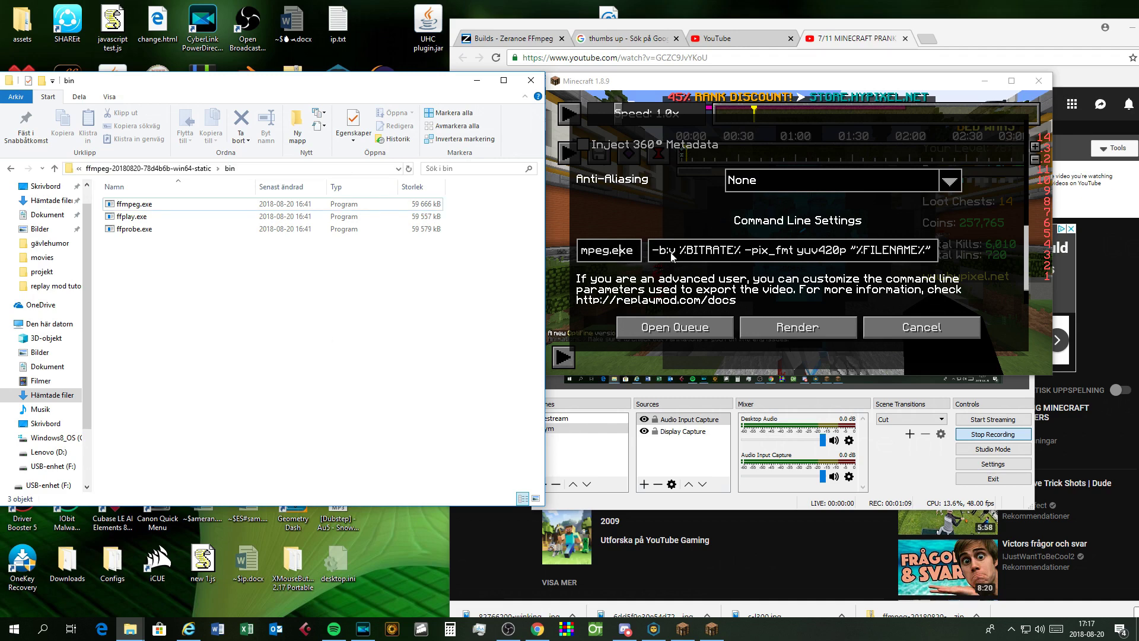
{"action": "left_click", "coordinate": [771, 328]}
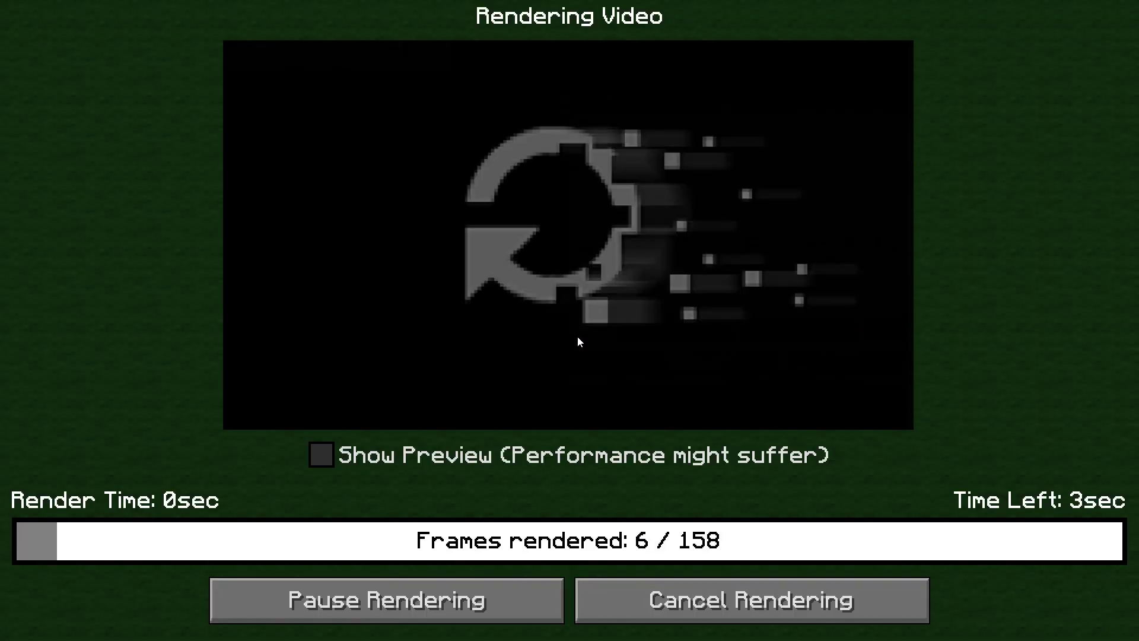